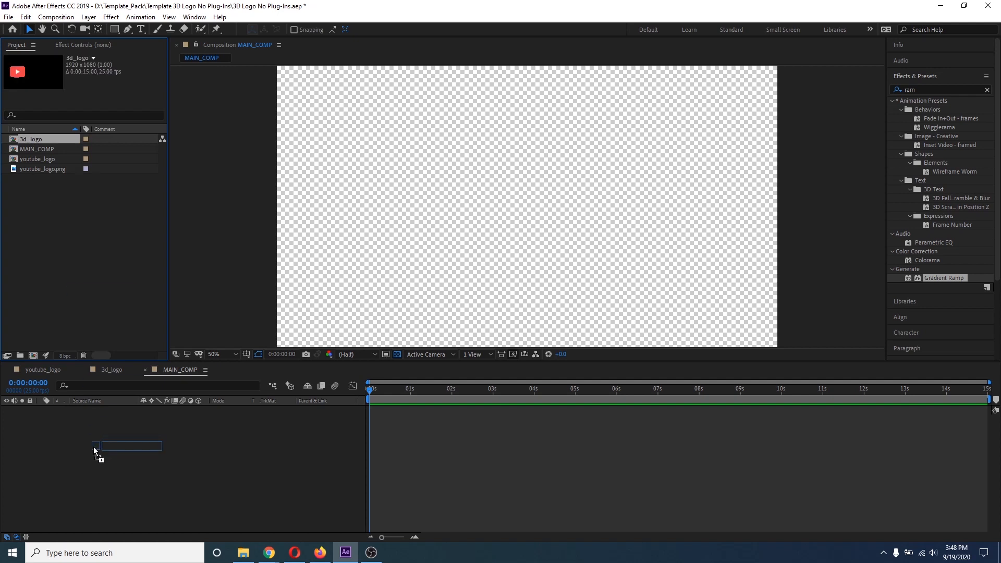
Add the 3d_logo composition to MAIN_COMP as a 3D layer with Collapse Transformations enabled
{"action": "left_click", "coordinate": [201, 458]}
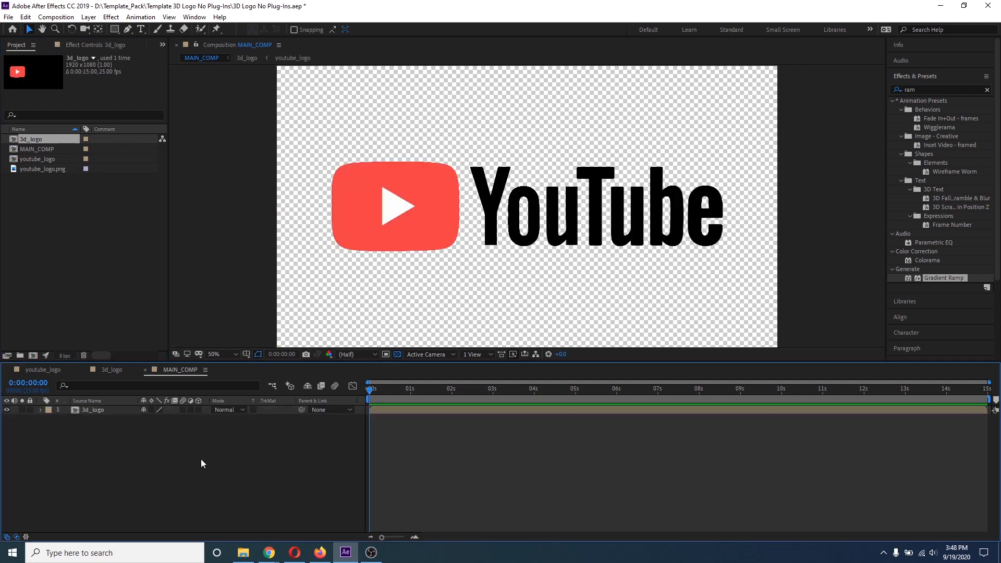
{"action": "left_click", "coordinate": [75, 410]}
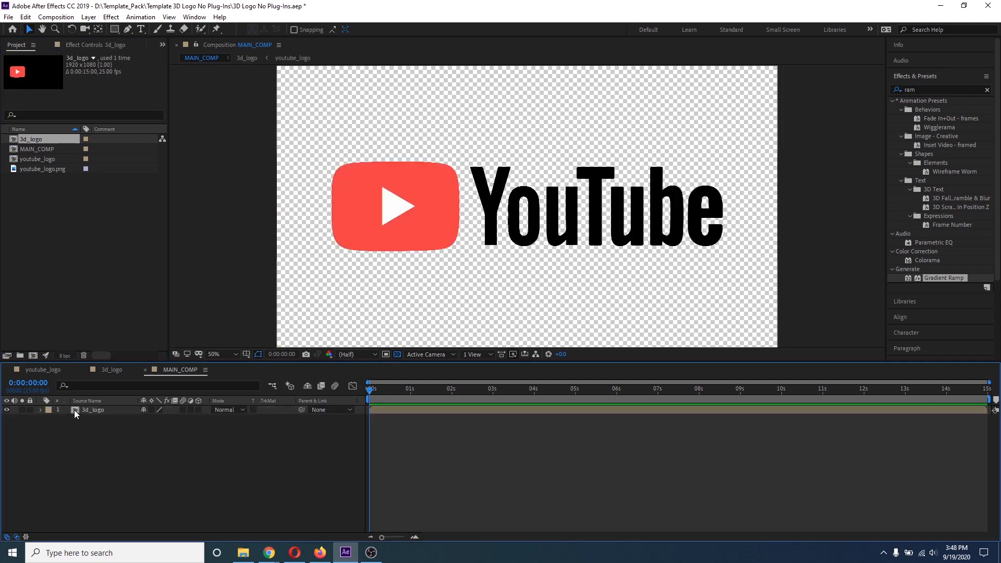
{"action": "left_click", "coordinate": [152, 410]}
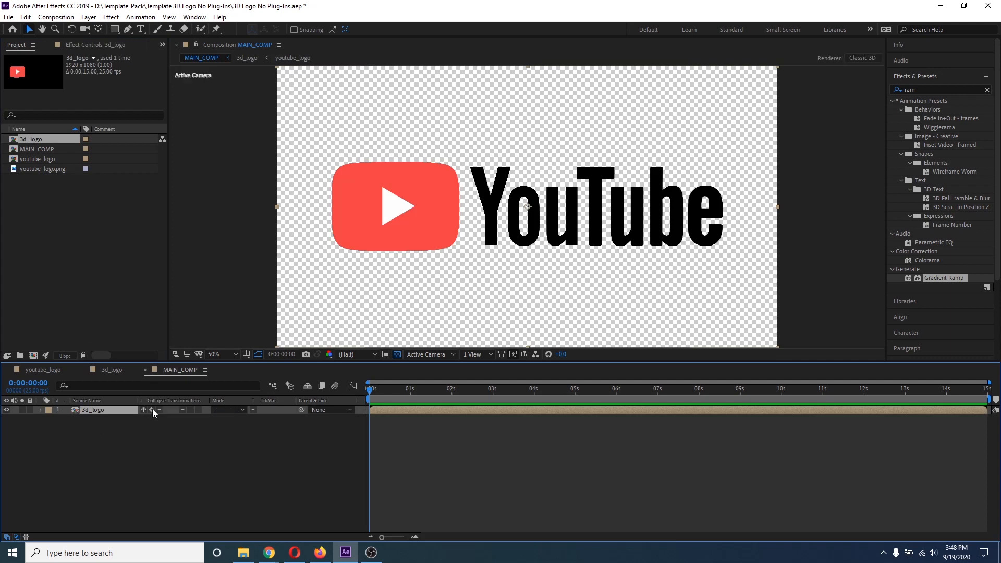
{"action": "left_click", "coordinate": [199, 409]}
{"action": "left_click", "coordinate": [169, 440]}
Add a two-node camera with the 50mm preset to MAIN_COMP and save the project
{"action": "right_click", "coordinate": [143, 444]}
{"action": "mouse_move", "coordinate": [217, 336]}
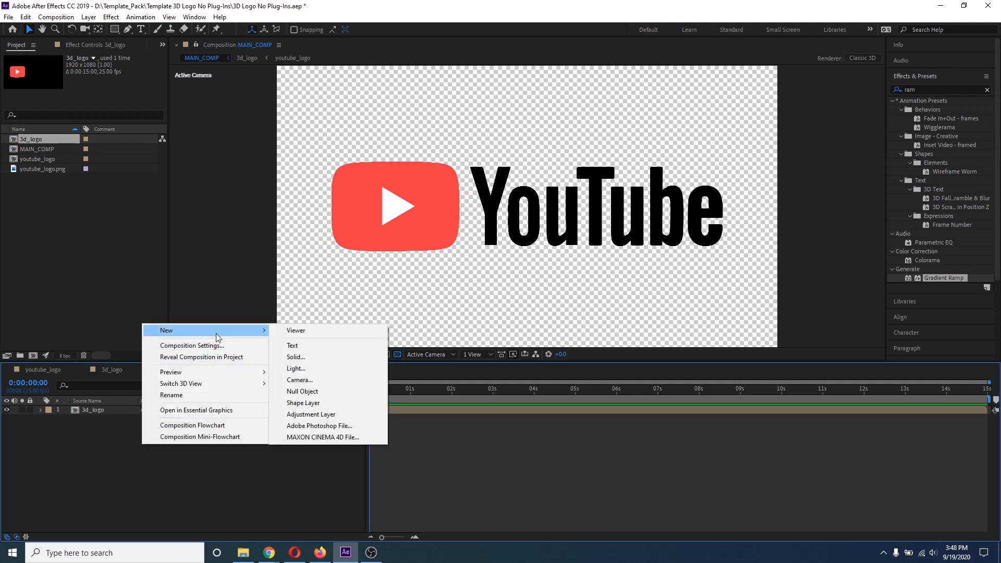
{"action": "left_click", "coordinate": [305, 380]}
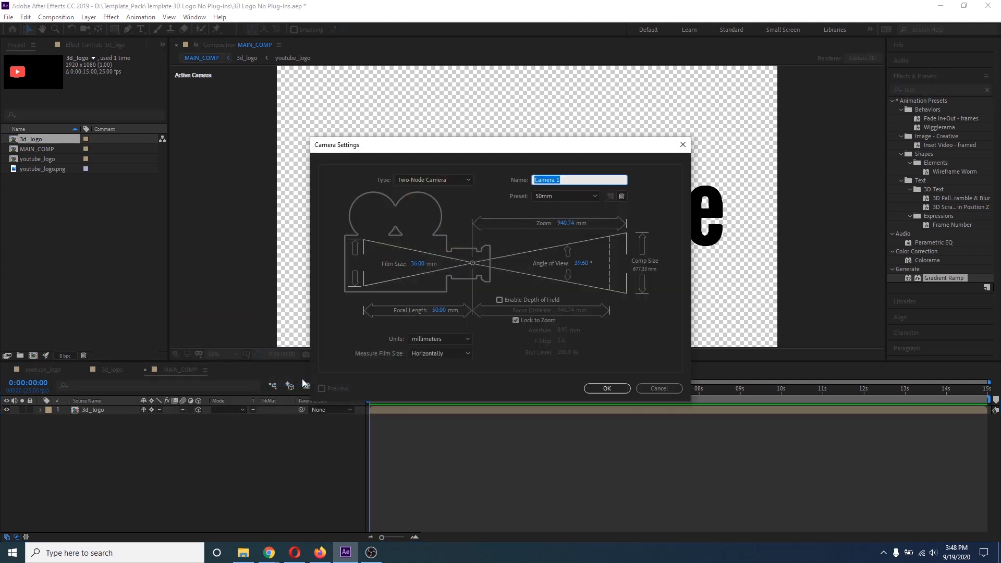
{"action": "left_click", "coordinate": [623, 388]}
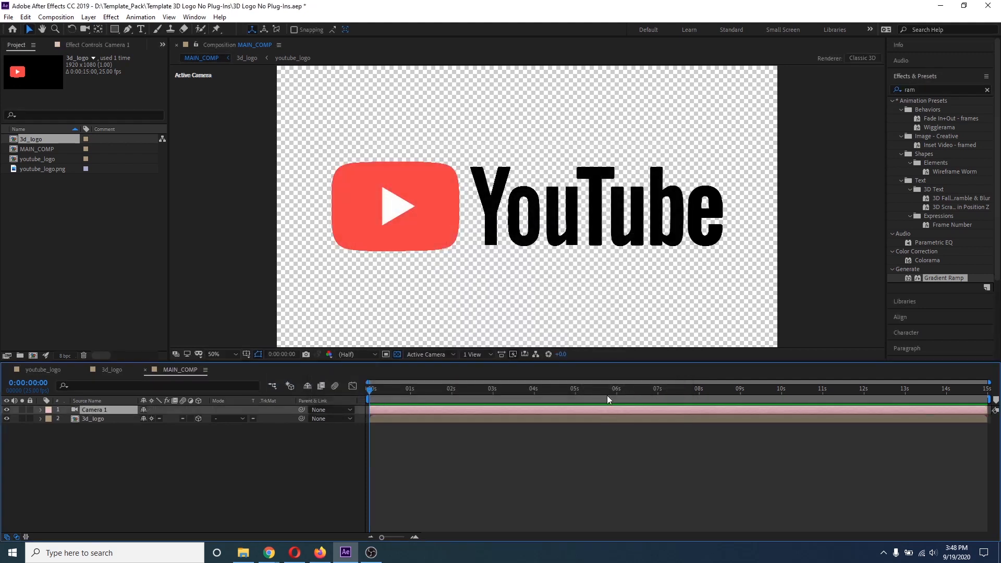
{"action": "left_click", "coordinate": [295, 450]}
{"action": "key", "text": "ctrl+s"}
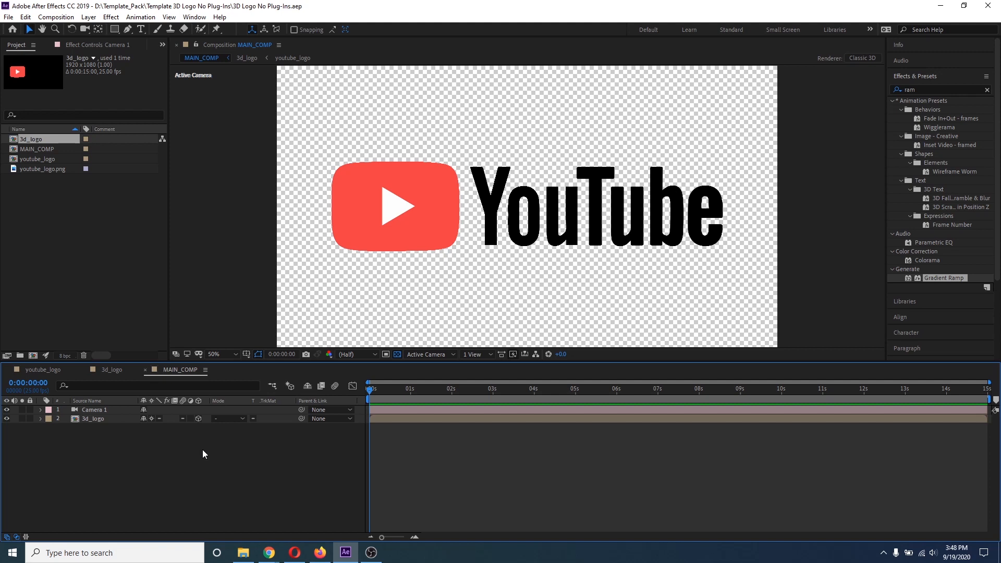
Rotate the 3d_logo layer sideways in MAIN_COMP to expose the logo's extruded side
{"action": "left_click", "coordinate": [90, 410]}
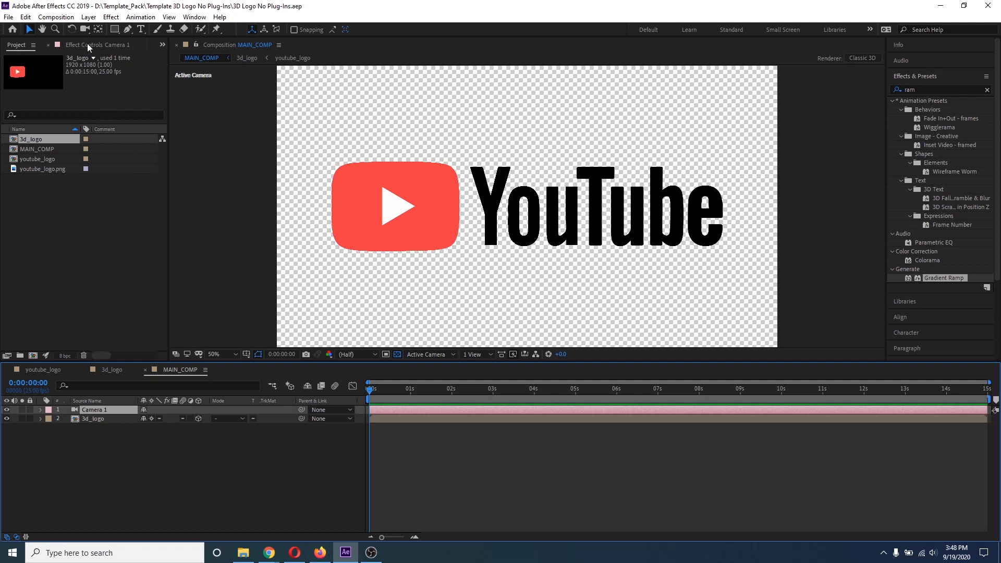
{"action": "left_click", "coordinate": [72, 29]}
{"action": "left_click", "coordinate": [556, 219]}
{"action": "mouse_move", "coordinate": [555, 219]}
{"action": "left_mouse_down"}
{"action": "mouse_move", "coordinate": [587, 219]}
{"action": "mouse_move", "coordinate": [545, 213]}
{"action": "mouse_move", "coordinate": [559, 216]}
{"action": "left_mouse_up"}
{"action": "key", "text": "ctrl+z"}
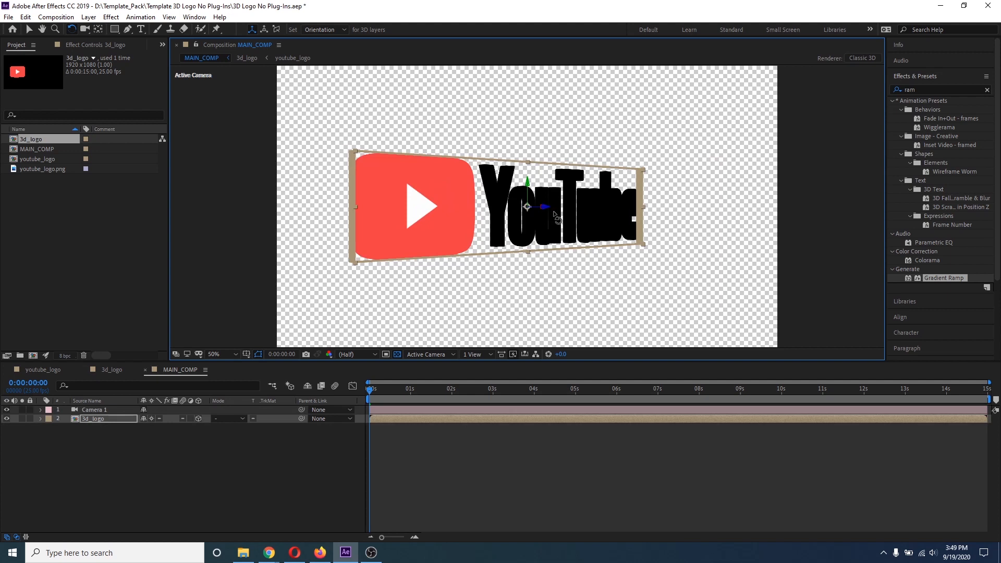
{"action": "left_click", "coordinate": [429, 453]}
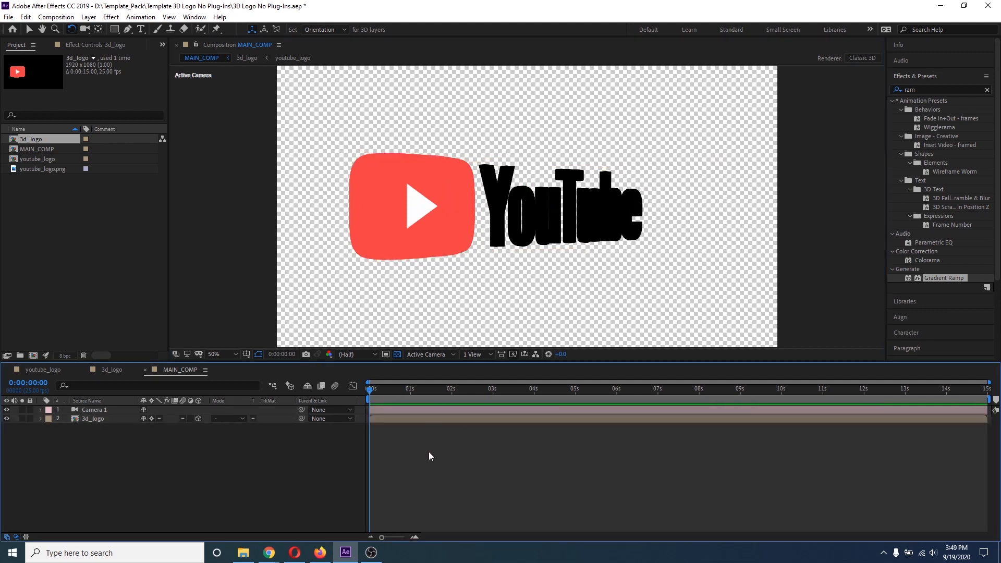
In the 3d_logo composition, hide the first youtube_logo layer and apply Gradient Ramp to the second one
{"action": "double_click", "coordinate": [420, 421]}
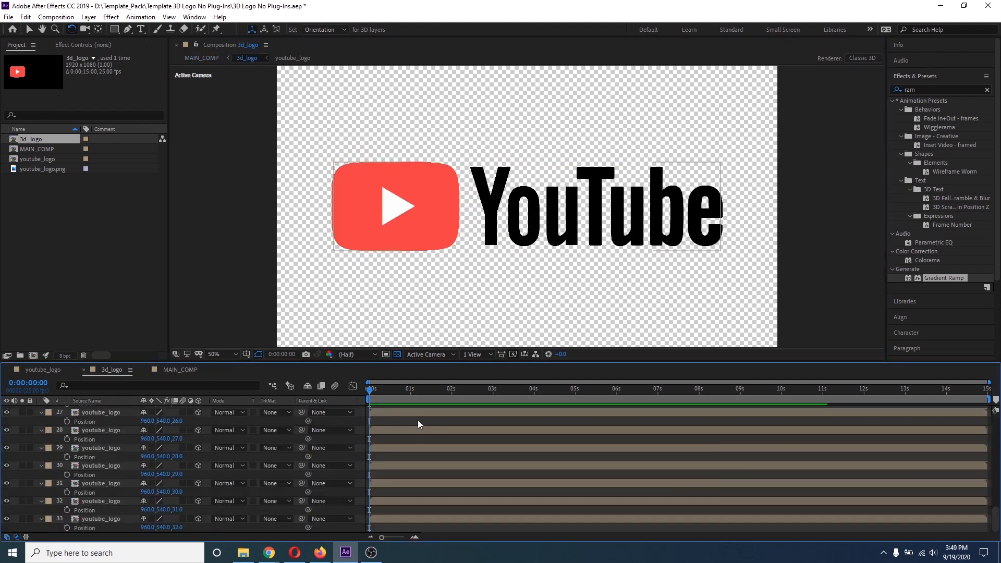
{"action": "scroll", "coordinate": [419, 423], "scroll_direction": "up", "scroll_amount": 10}
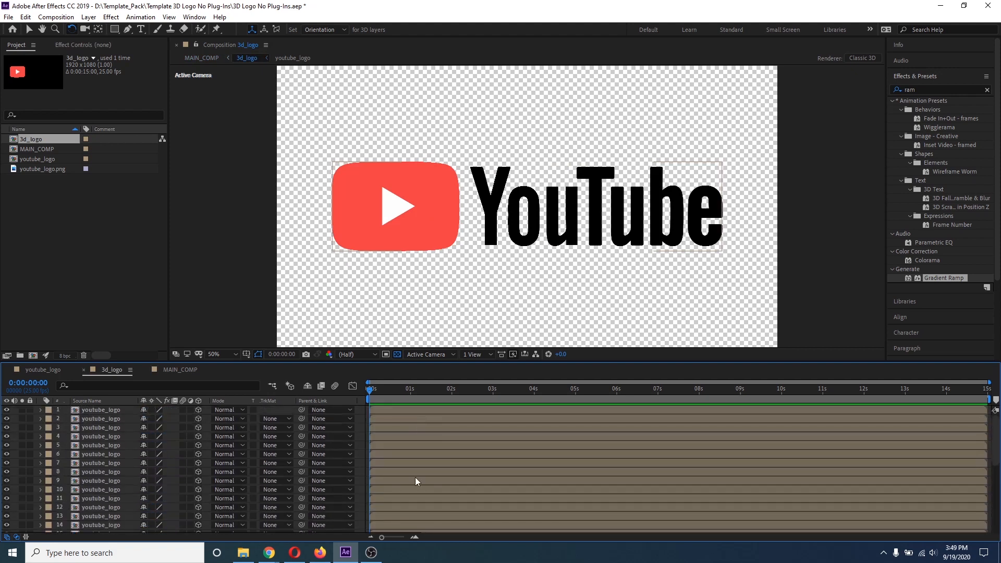
{"action": "left_click", "coordinate": [89, 410]}
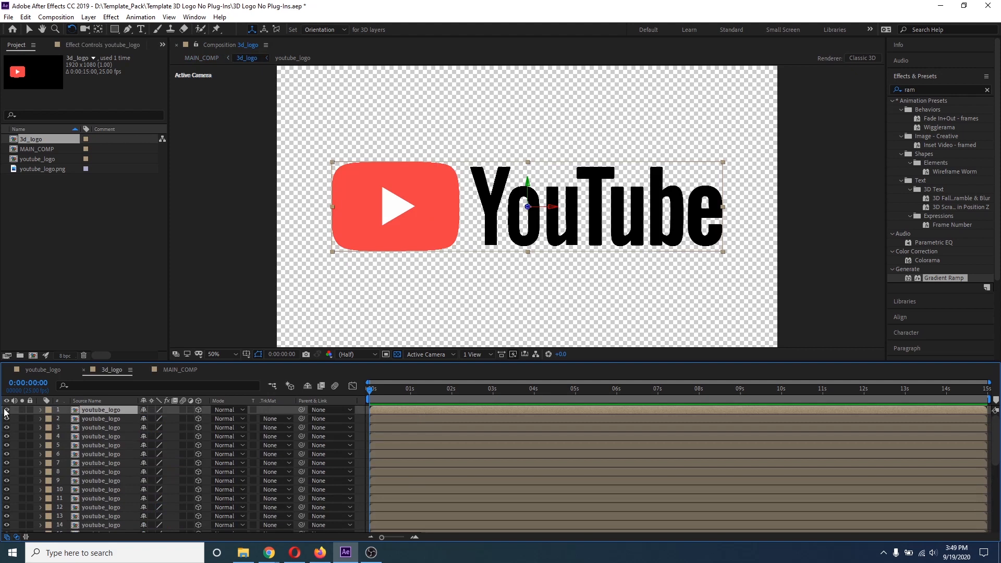
{"action": "left_click", "coordinate": [90, 419]}
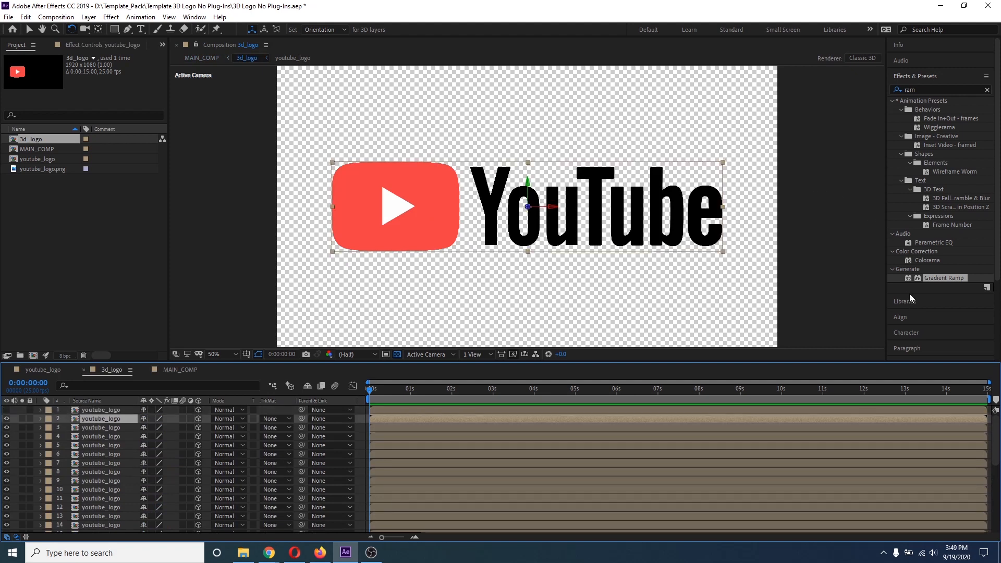
{"action": "left_click_drag", "start_coordinate": [909, 278], "coordinate": [399, 417]}
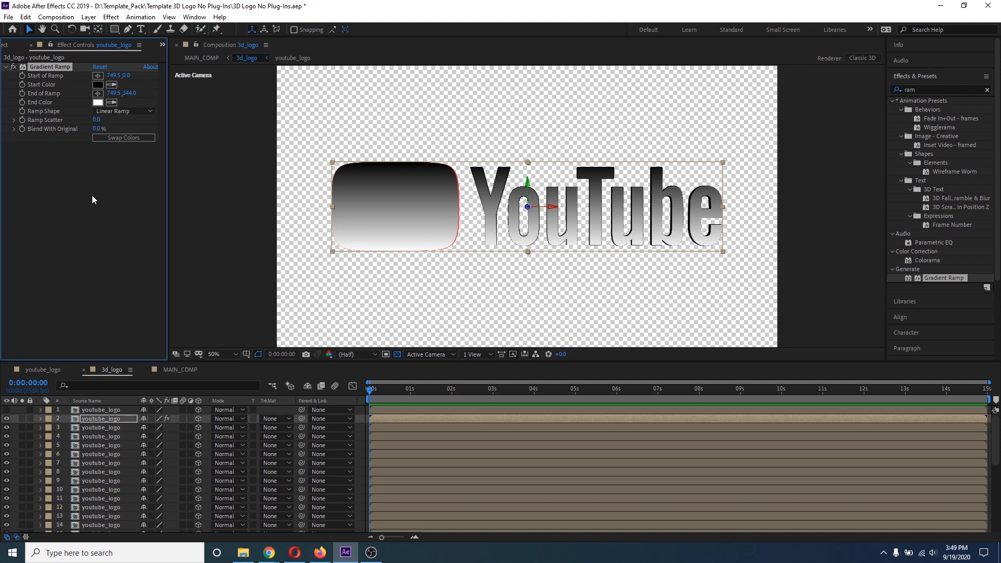
Copy the Gradient Ramp effect from layer 2 to youtube_logo layers 3 through 33
{"action": "left_click", "coordinate": [62, 176]}
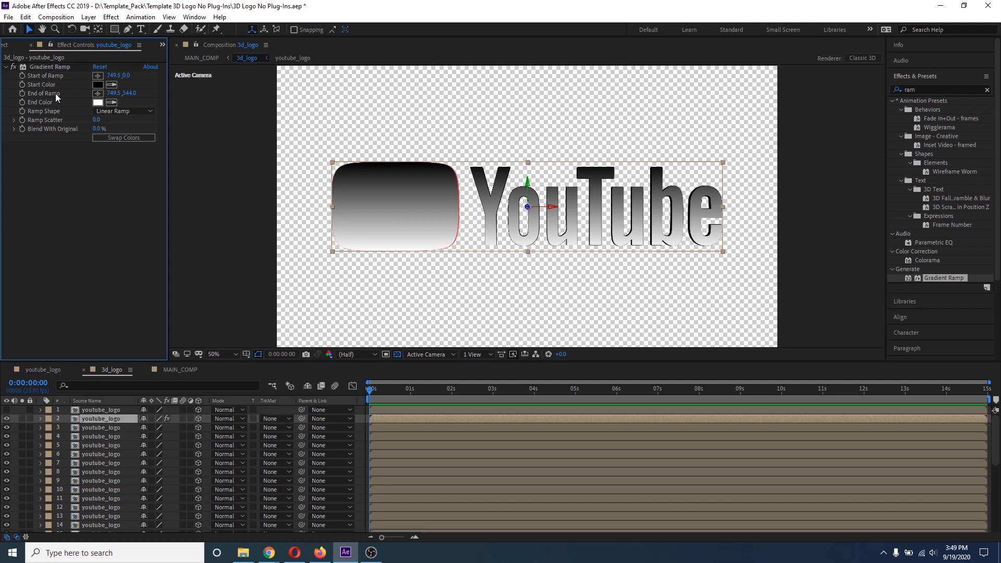
{"action": "left_click", "coordinate": [53, 67]}
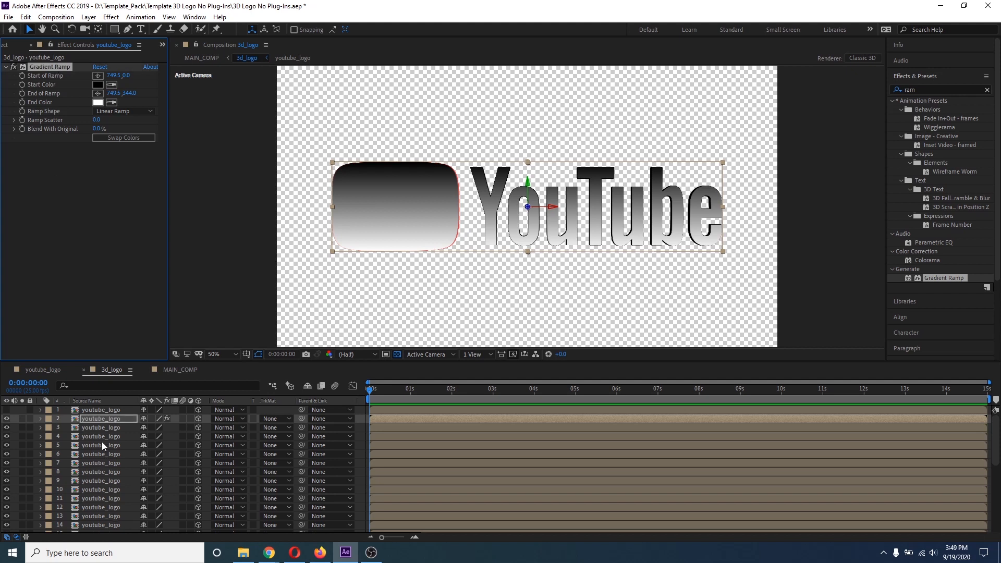
{"action": "left_click", "coordinate": [105, 427]}
{"action": "scroll", "coordinate": [105, 436], "scroll_direction": "down", "scroll_amount": 5}
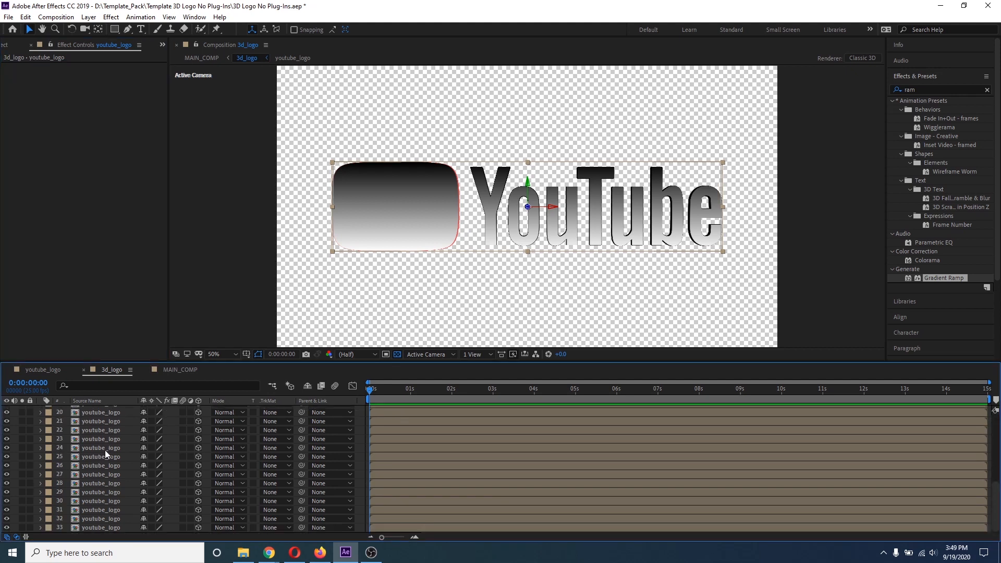
{"action": "left_click", "coordinate": [111, 529], "text": "shift"}
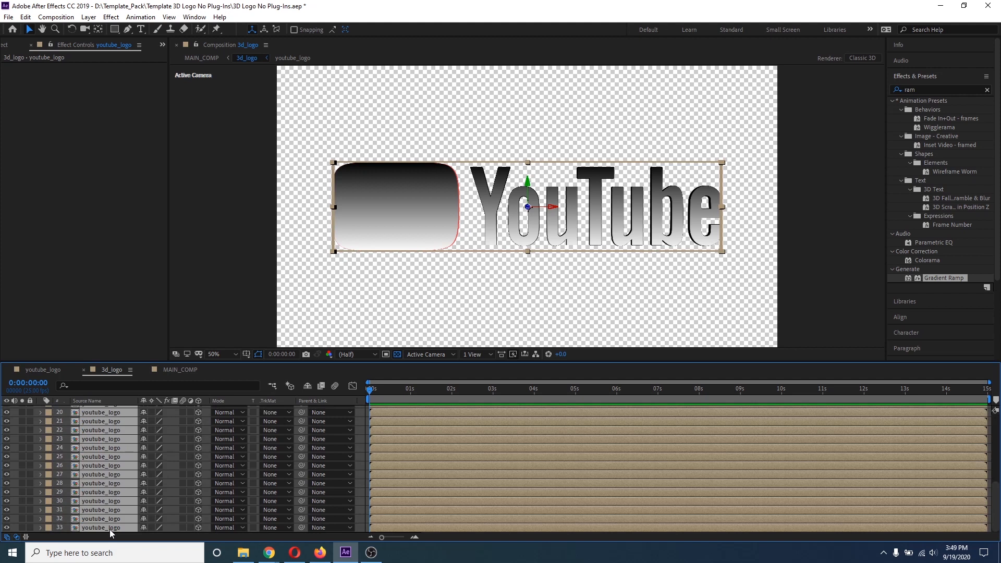
{"action": "key", "text": "ctrl+v"}
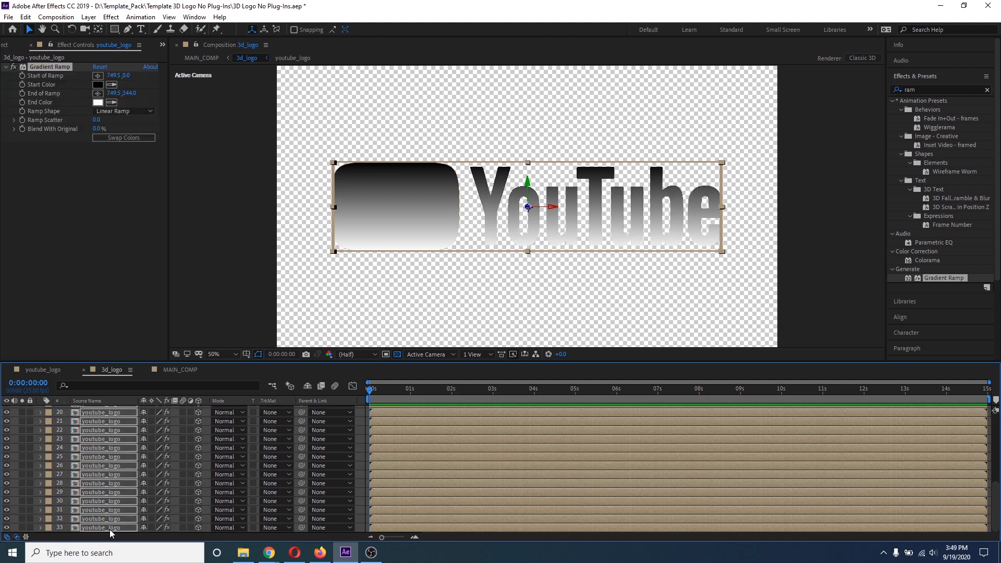
{"action": "left_click", "coordinate": [101, 286]}
Show the first youtube_logo layer again, then return to MAIN_COMP and save the project
{"action": "scroll", "coordinate": [85, 438], "scroll_direction": "up", "scroll_amount": 6}
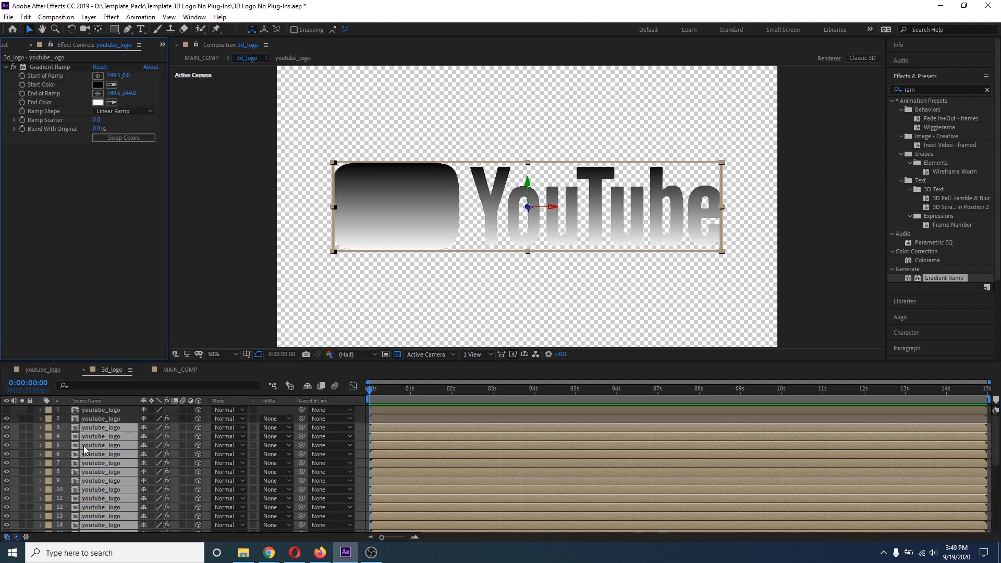
{"action": "left_click", "coordinate": [7, 410]}
{"action": "left_click", "coordinate": [77, 312]}
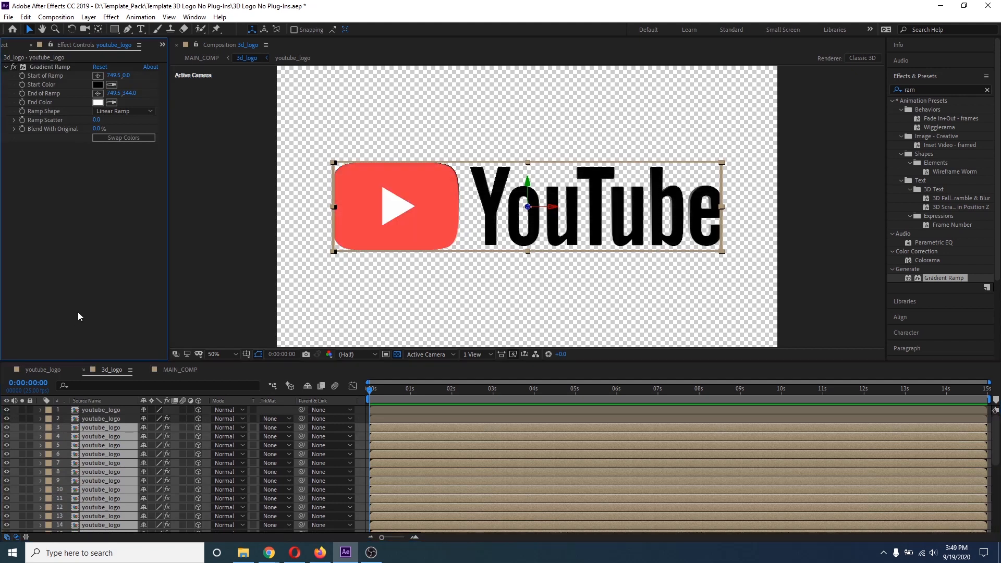
{"action": "left_click", "coordinate": [180, 370]}
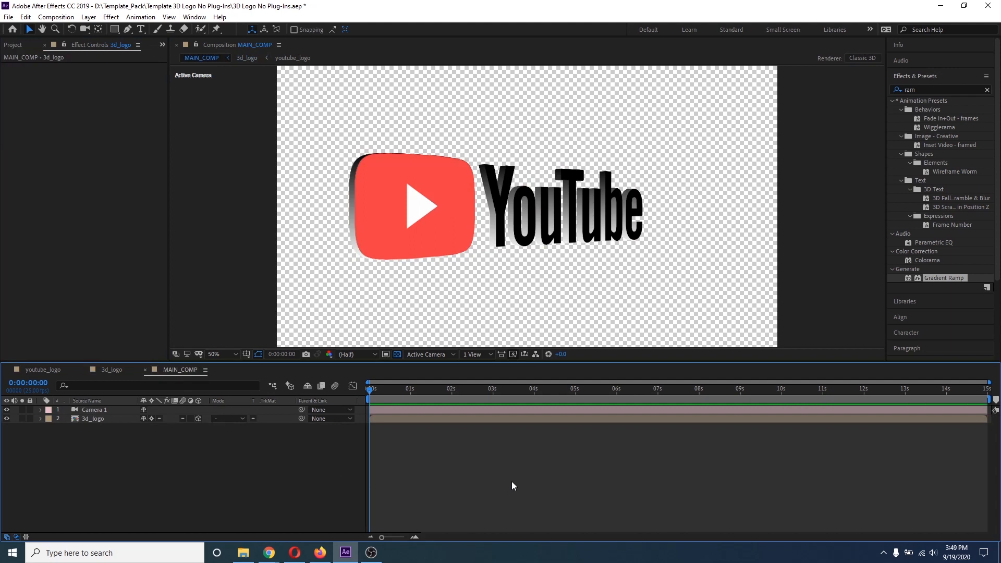
{"action": "key", "text": "ctrl+s"}
Rotate the 3d_logo layer in several directions to inspect the gradient-shaded extrusion
{"action": "left_click", "coordinate": [464, 415]}
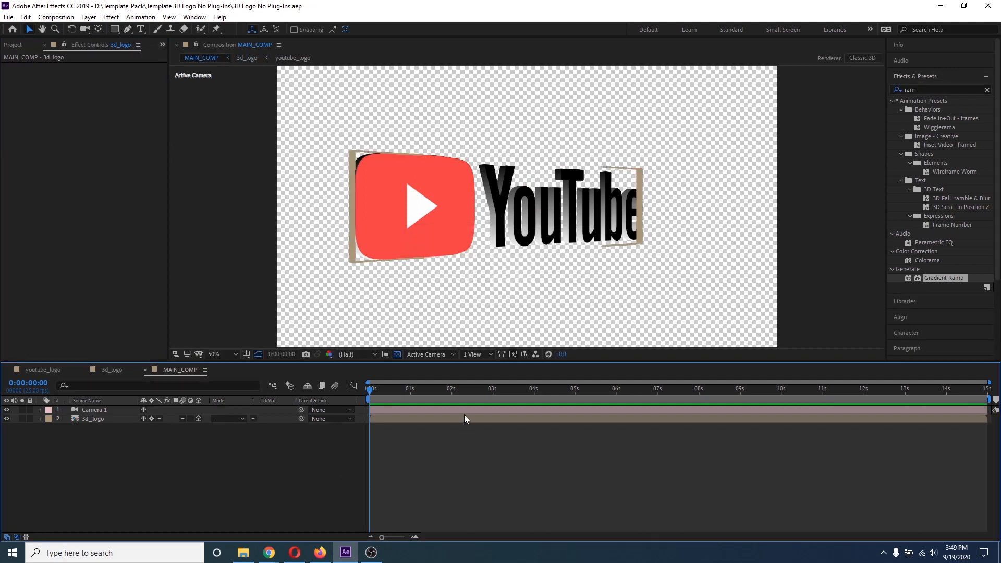
{"action": "left_click", "coordinate": [464, 411]}
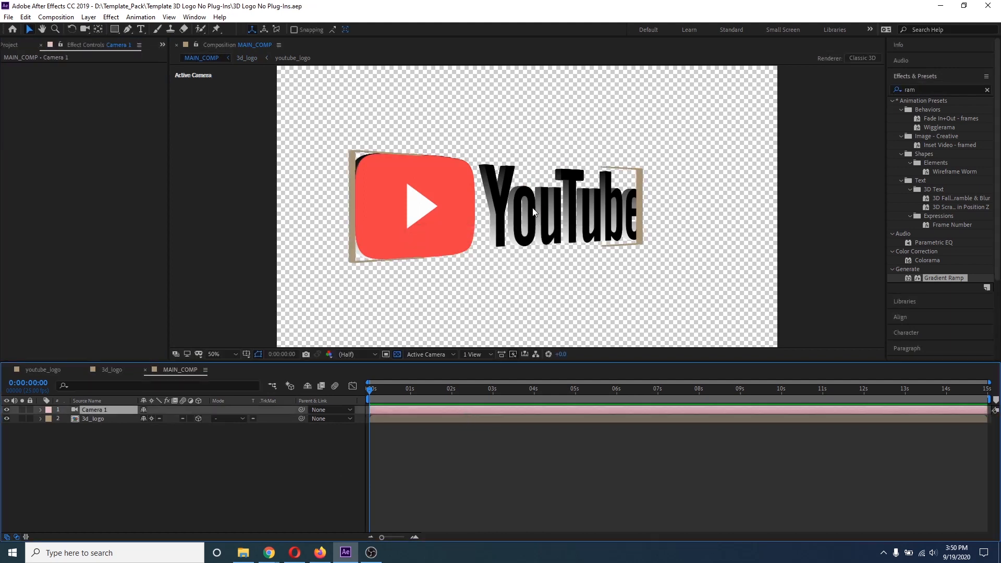
{"action": "left_click", "coordinate": [72, 29]}
{"action": "left_click", "coordinate": [471, 224]}
{"action": "left_click_drag", "start_coordinate": [493, 236], "coordinate": [472, 238]}
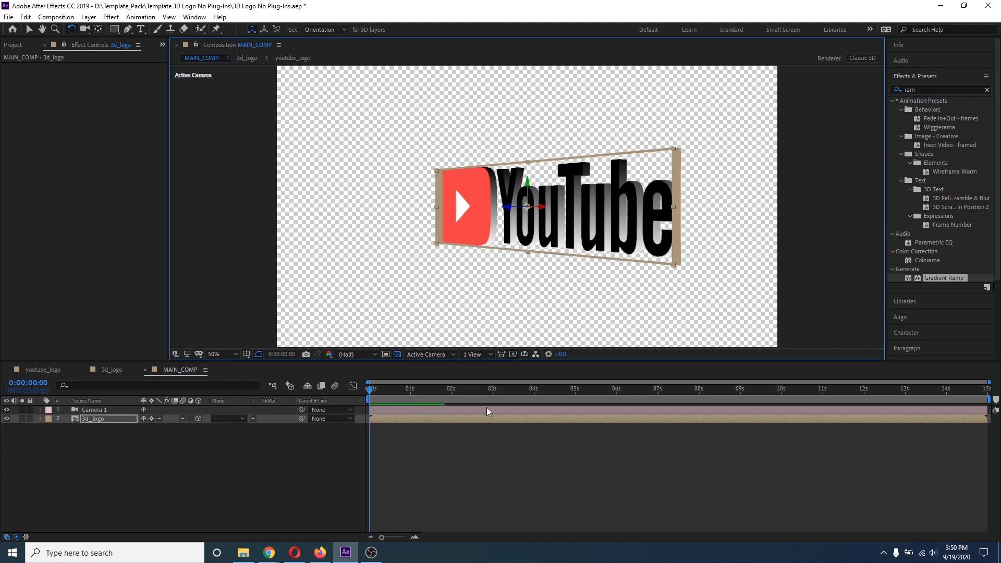
{"action": "left_click", "coordinate": [495, 466]}
{"action": "left_click", "coordinate": [417, 268]}
{"action": "left_click_drag", "start_coordinate": [470, 236], "coordinate": [489, 241]}
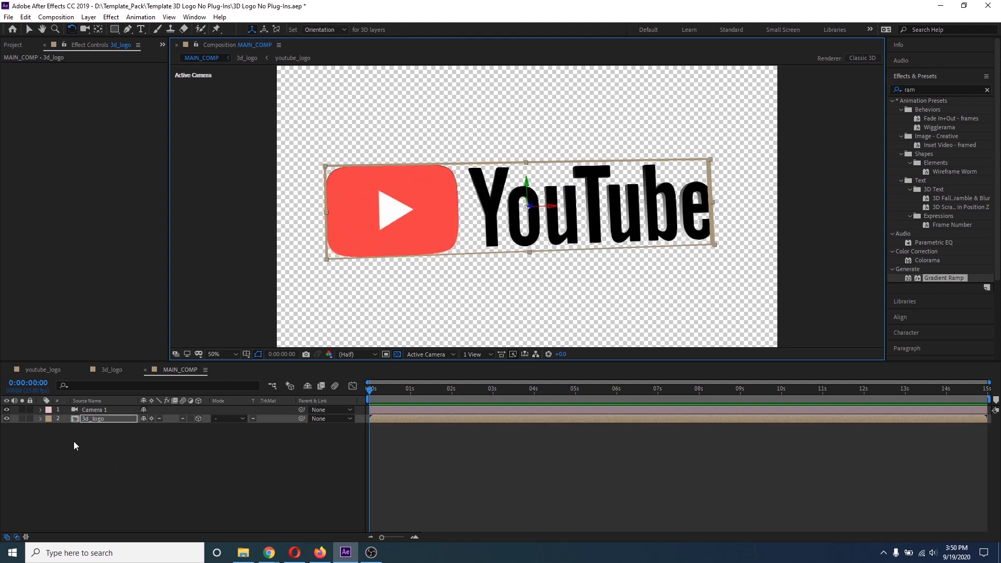
Reset the transform of the 3d_logo layer
{"action": "left_click", "coordinate": [40, 418]}
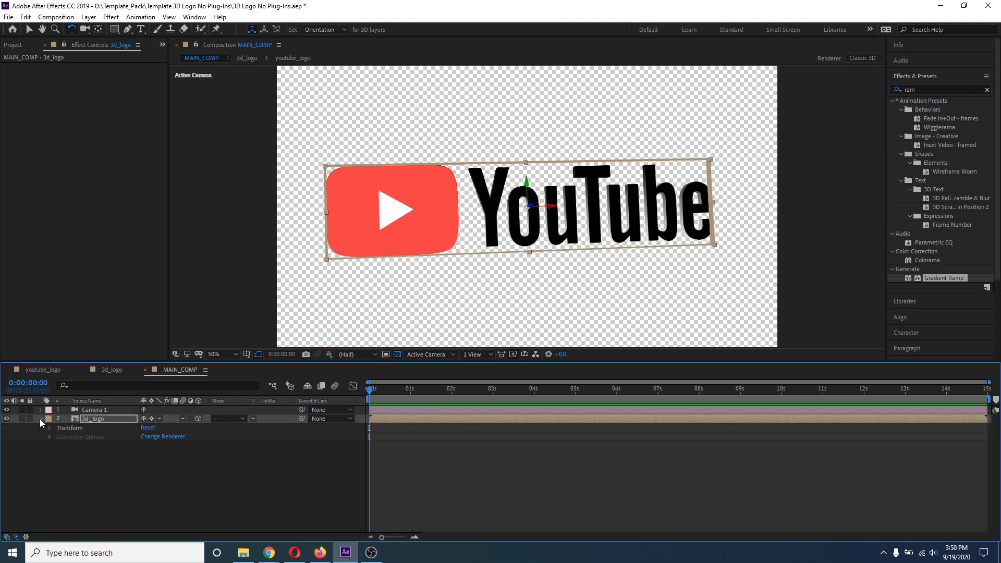
{"action": "left_click", "coordinate": [149, 428]}
{"action": "left_click", "coordinate": [203, 465]}
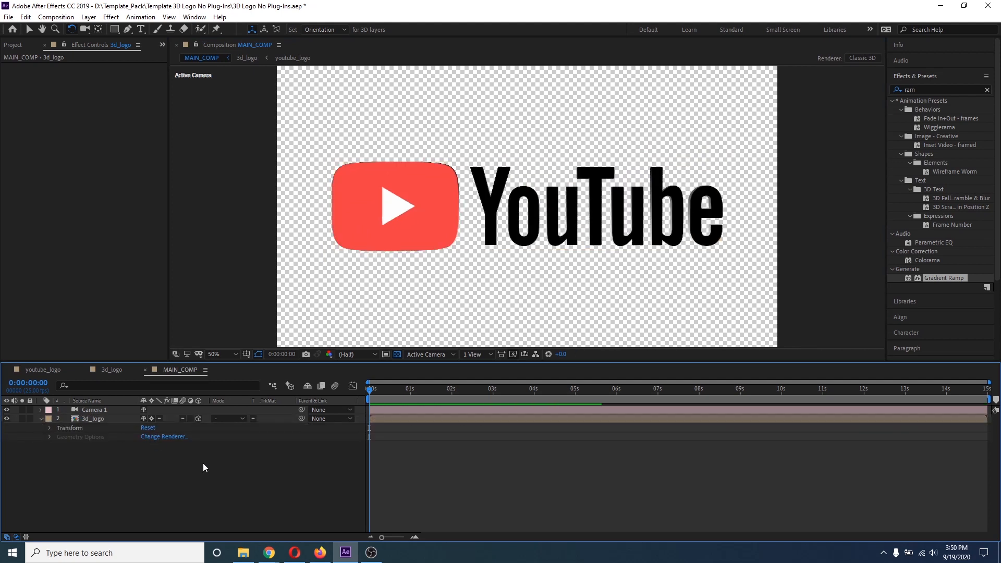
Add a null object to MAIN_COMP as a 3D layer and parent Camera 1 to it
{"action": "right_click", "coordinate": [203, 464]}
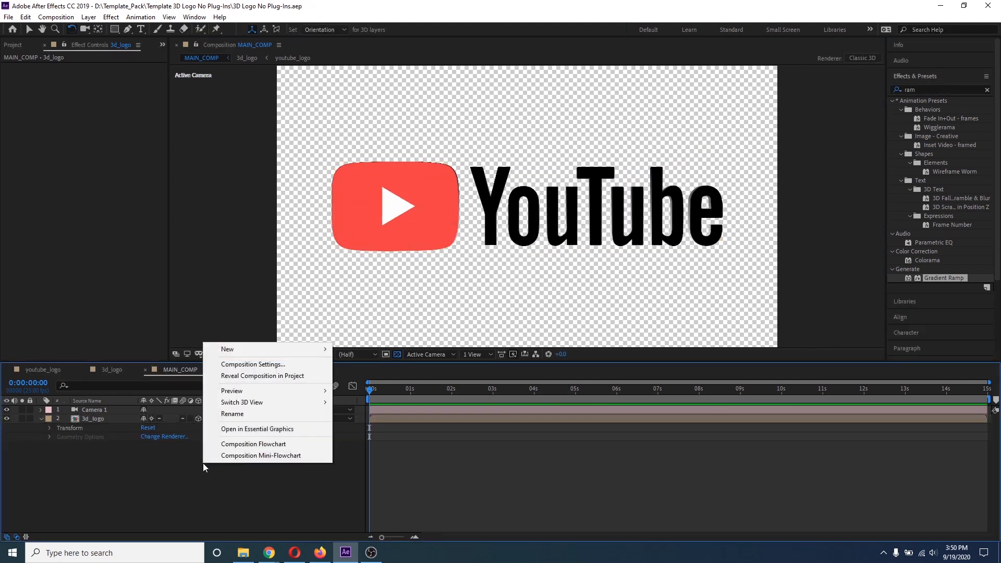
{"action": "mouse_move", "coordinate": [271, 354]}
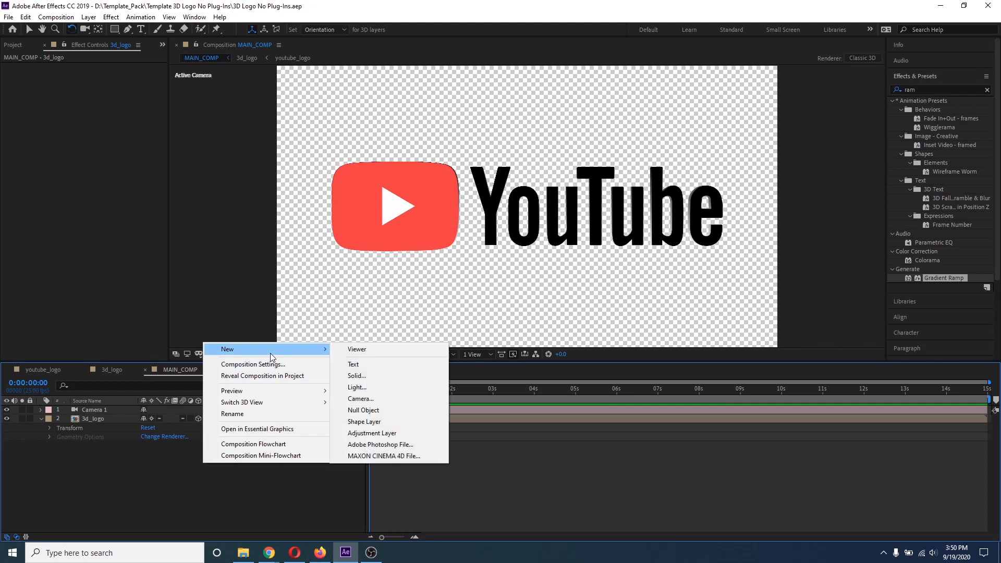
{"action": "left_click", "coordinate": [384, 408]}
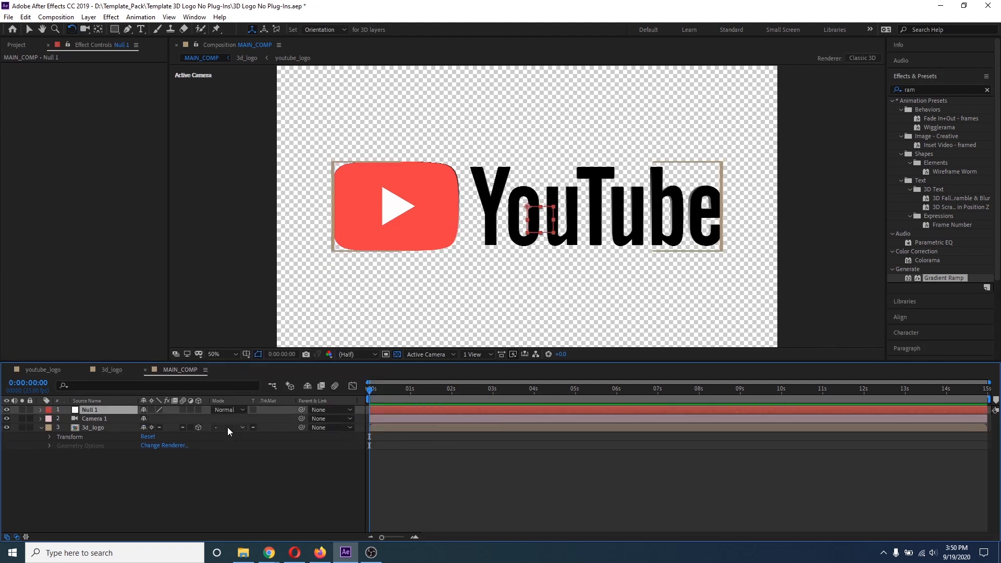
{"action": "left_click", "coordinate": [105, 418]}
{"action": "left_click_drag", "start_coordinate": [301, 419], "coordinate": [99, 408]}
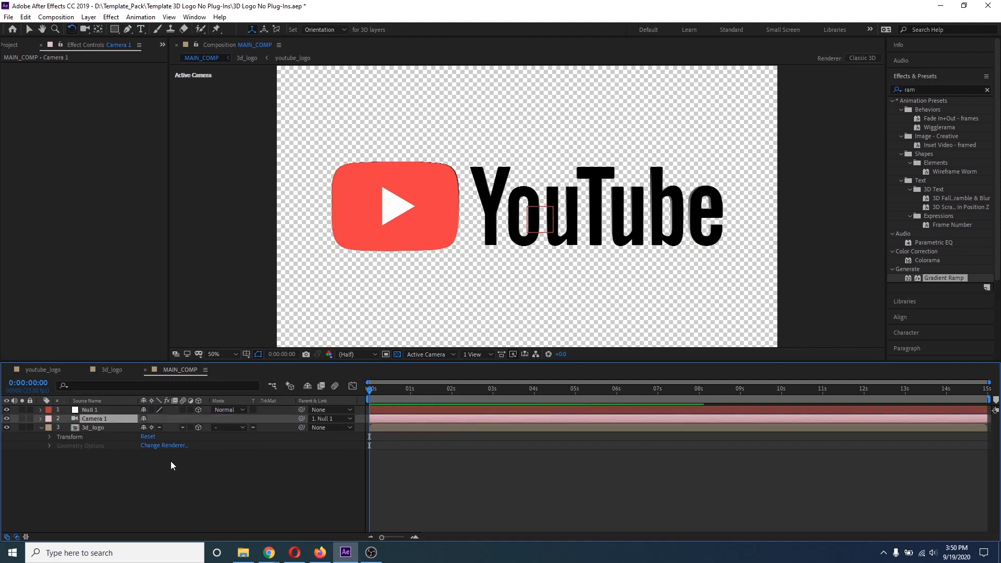
{"action": "left_click", "coordinate": [114, 463]}
Reveal the Position property of the Null 1 layer and save the project
{"action": "left_click", "coordinate": [94, 414]}
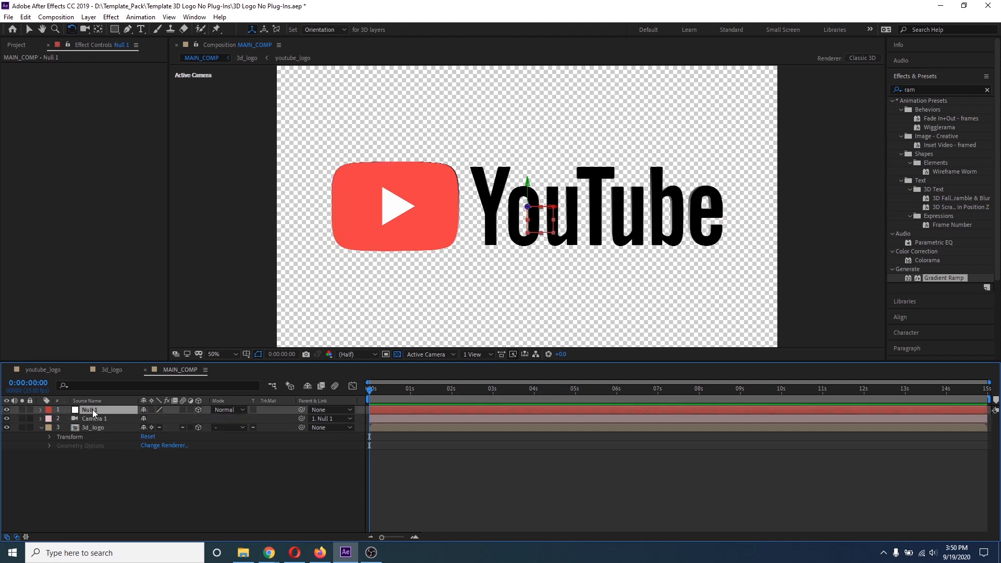
{"action": "key", "text": "p"}
{"action": "left_click", "coordinate": [145, 488]}
{"action": "key", "text": "ctrl+s"}
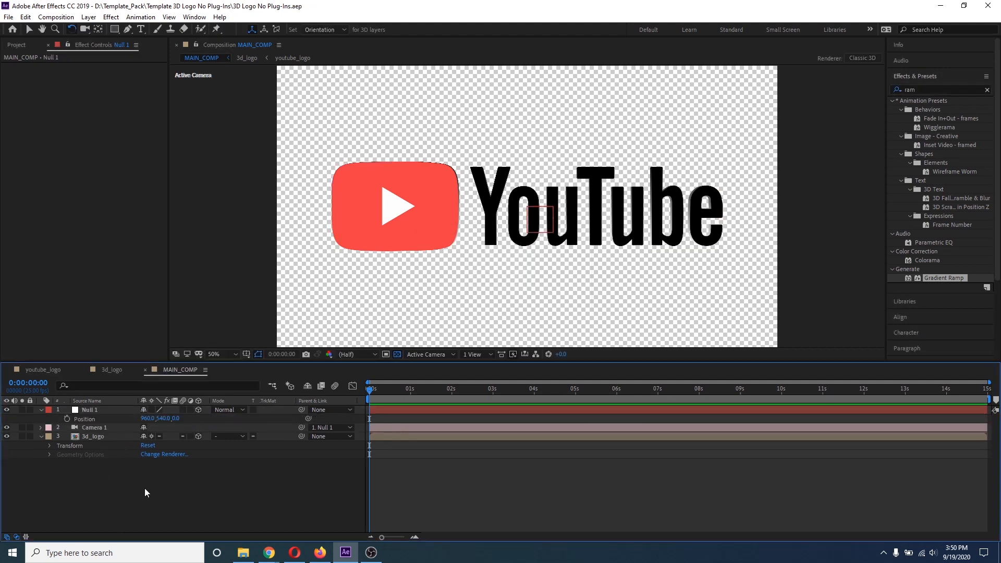
Add a white full-comp solid to MAIN_COMP, place it below all other layers as a background, and save the project
{"action": "right_click", "coordinate": [261, 487]}
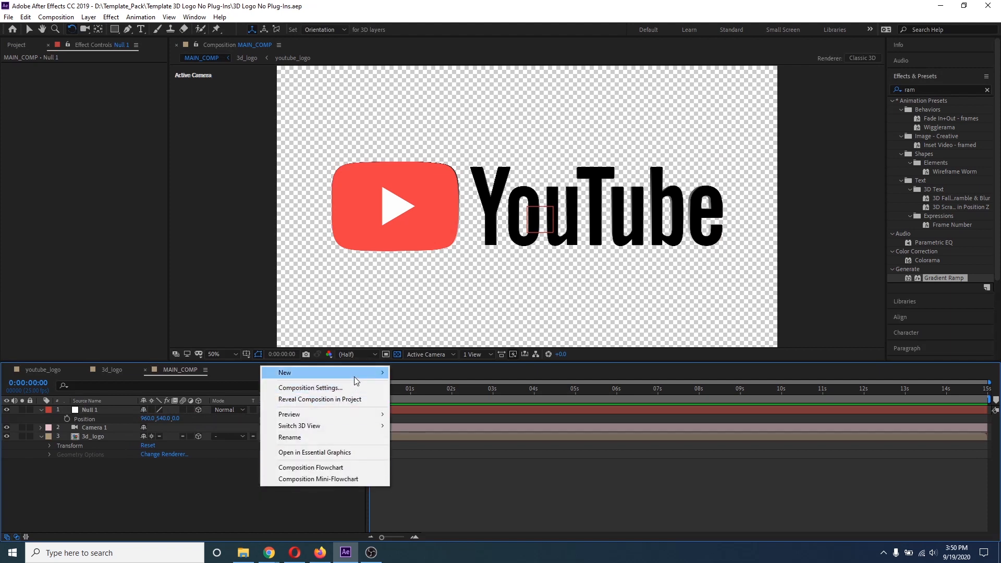
{"action": "mouse_move", "coordinate": [354, 377]}
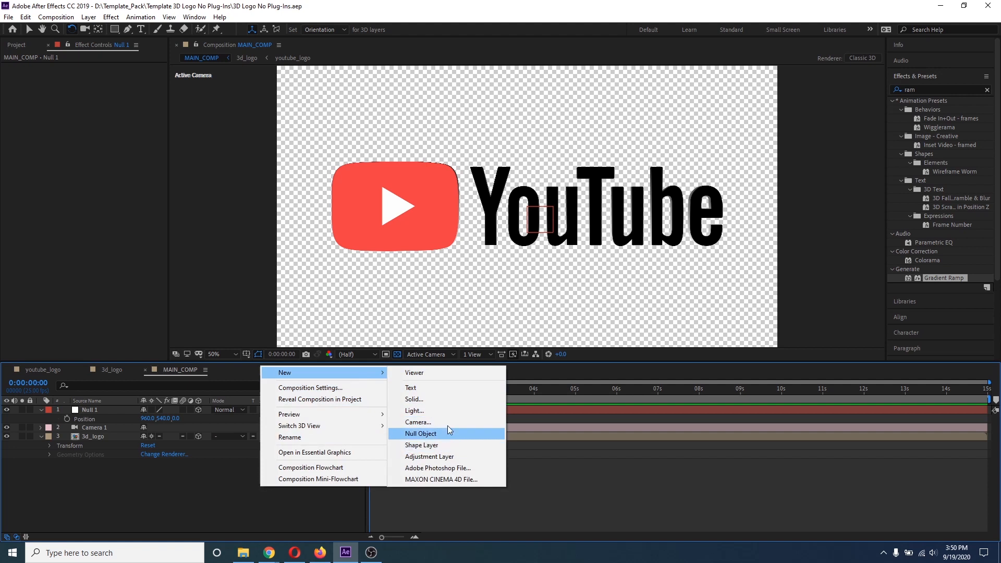
{"action": "left_click", "coordinate": [447, 403]}
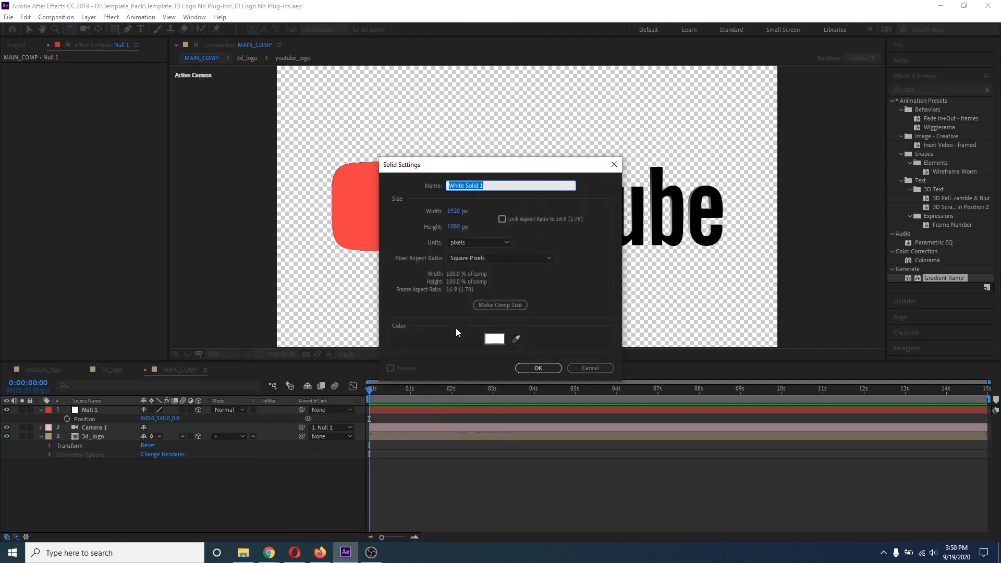
{"action": "left_click", "coordinate": [555, 369]}
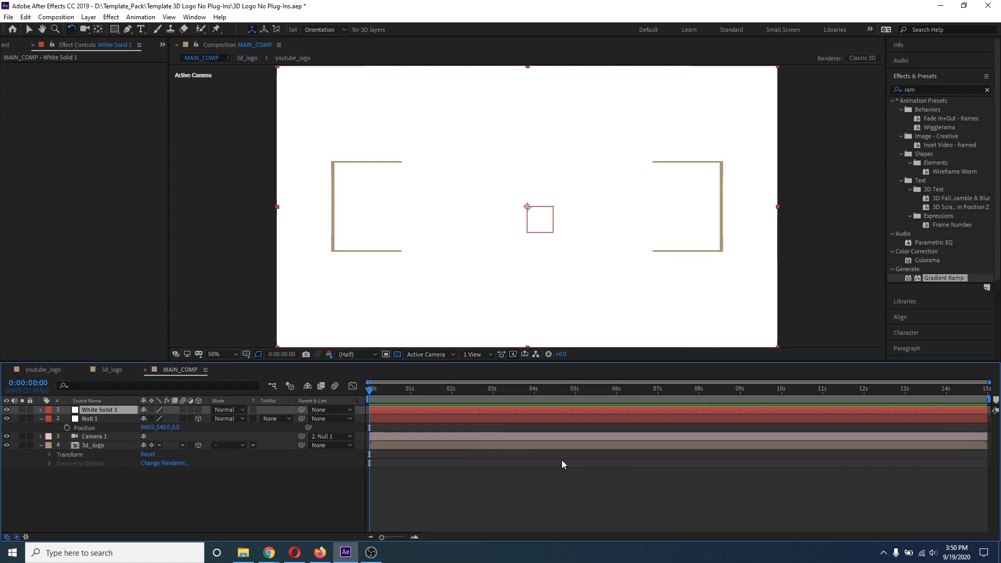
{"action": "left_click_drag", "start_coordinate": [90, 412], "coordinate": [90, 481]}
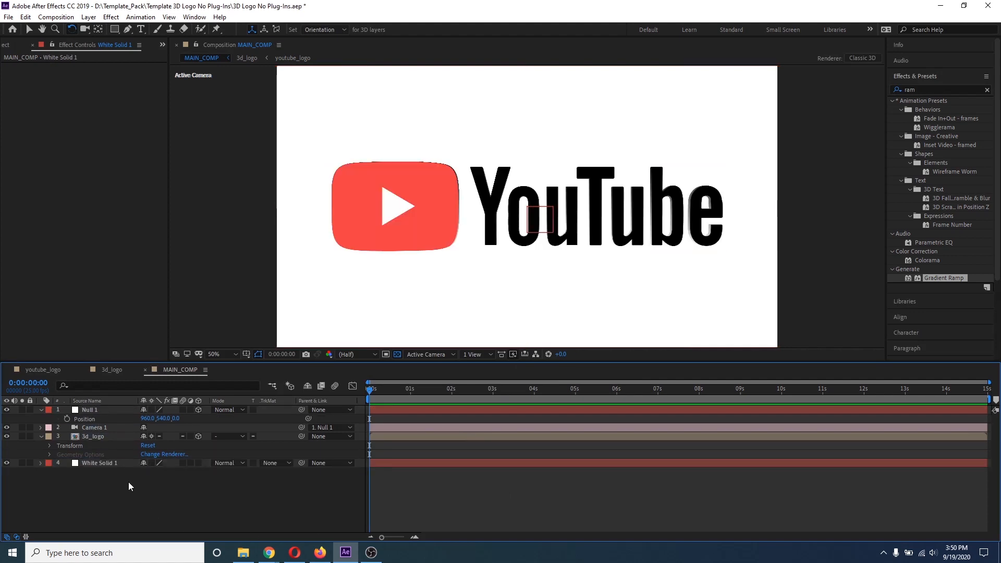
{"action": "key", "text": "ctrl+s"}
{"action": "left_click", "coordinate": [436, 412]}
{"action": "mouse_move", "coordinate": [148, 418]}
{"action": "left_mouse_down"}
{"action": "mouse_move", "coordinate": [203, 418]}
{"action": "mouse_move", "coordinate": [164, 419]}
{"action": "left_mouse_up"}
{"action": "key", "text": "ctrl+z"}
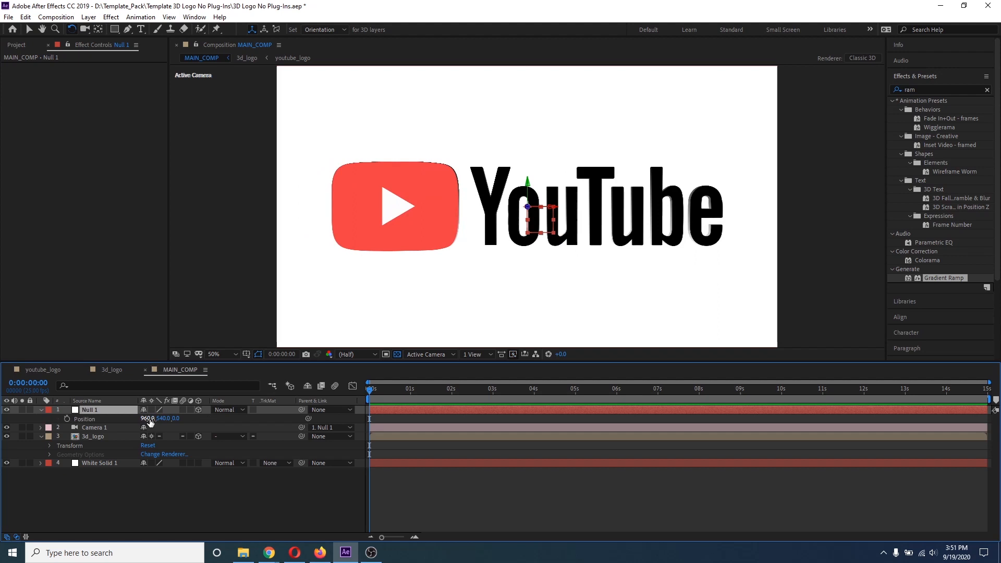
Reveal the rotation properties of Null 1, set its Y Rotation to 32°, and make White Solid 1 a 3D layer
{"action": "key", "text": "shift+r"}
{"action": "left_click_drag", "start_coordinate": [152, 445], "coordinate": [172, 444]}
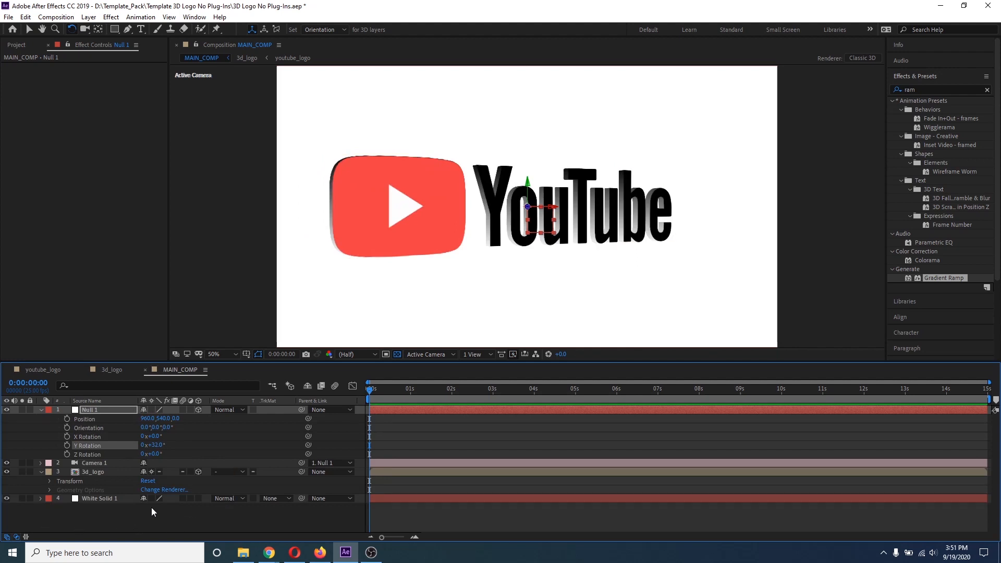
{"action": "left_click", "coordinate": [199, 498]}
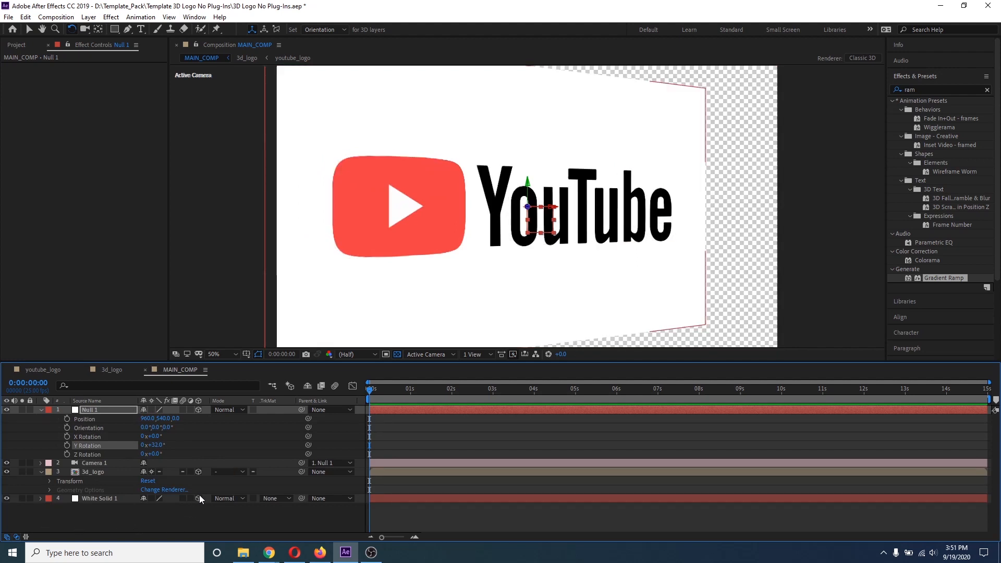
Move the 3d_logo layer forward along its Z axis so its extrusion stands in front of White Solid 1
{"action": "key", "text": "."}
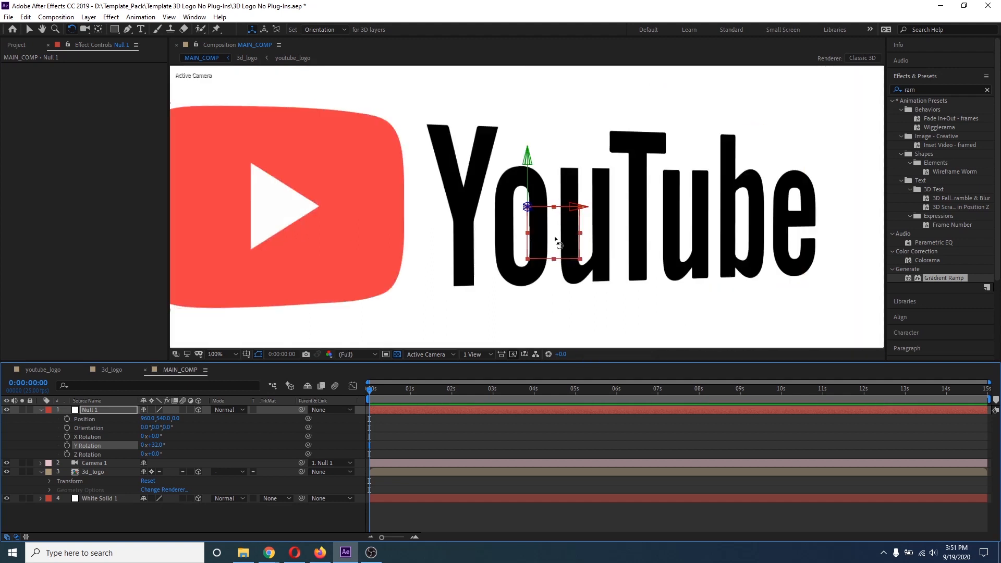
{"action": "left_click", "coordinate": [418, 471]}
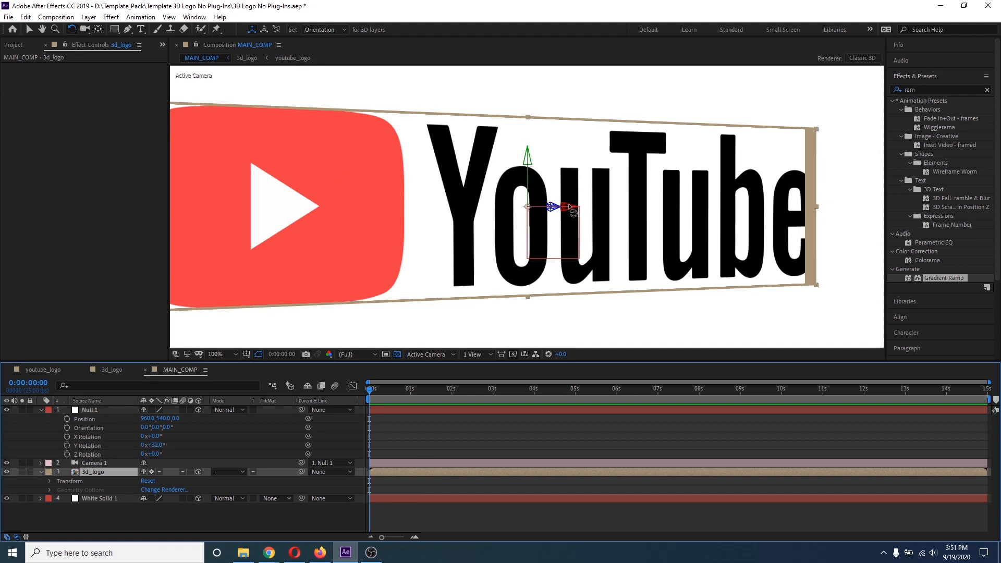
{"action": "left_click_drag", "start_coordinate": [566, 207], "coordinate": [588, 207]}
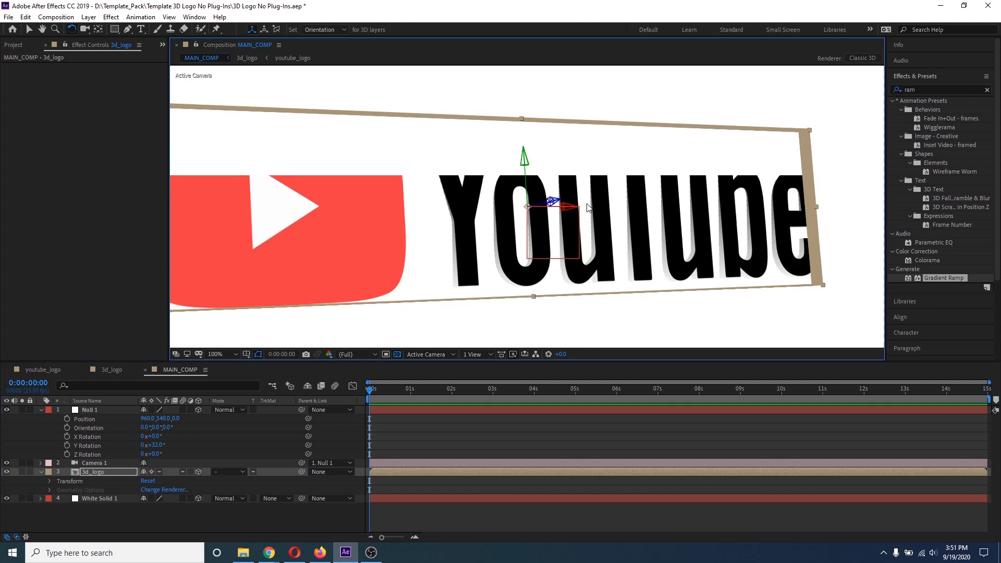
{"action": "left_click", "coordinate": [30, 29]}
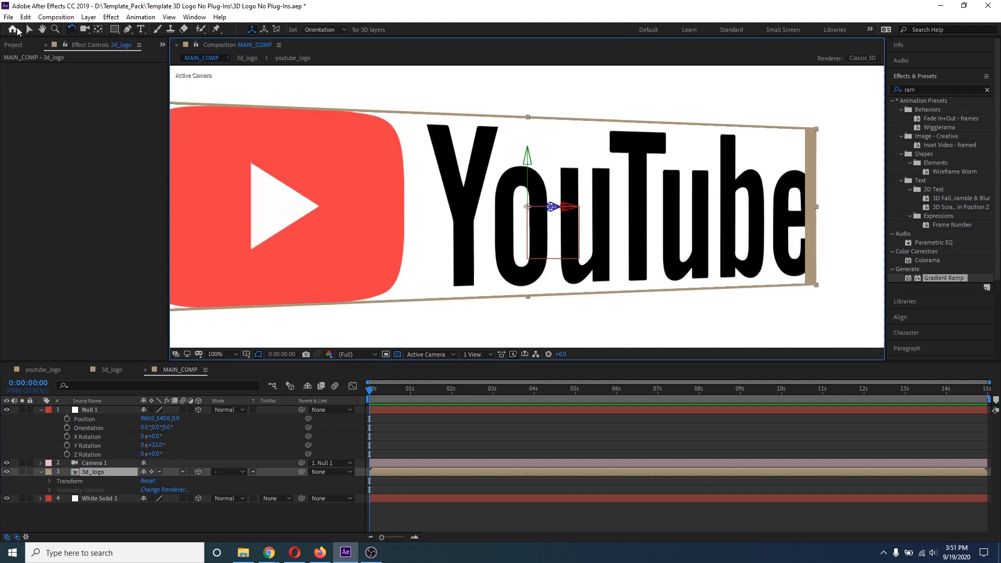
{"action": "scroll", "coordinate": [561, 205], "scroll_direction": "up", "scroll_amount": 3}
{"action": "scroll", "coordinate": [561, 205], "scroll_direction": "down", "scroll_amount": 3}
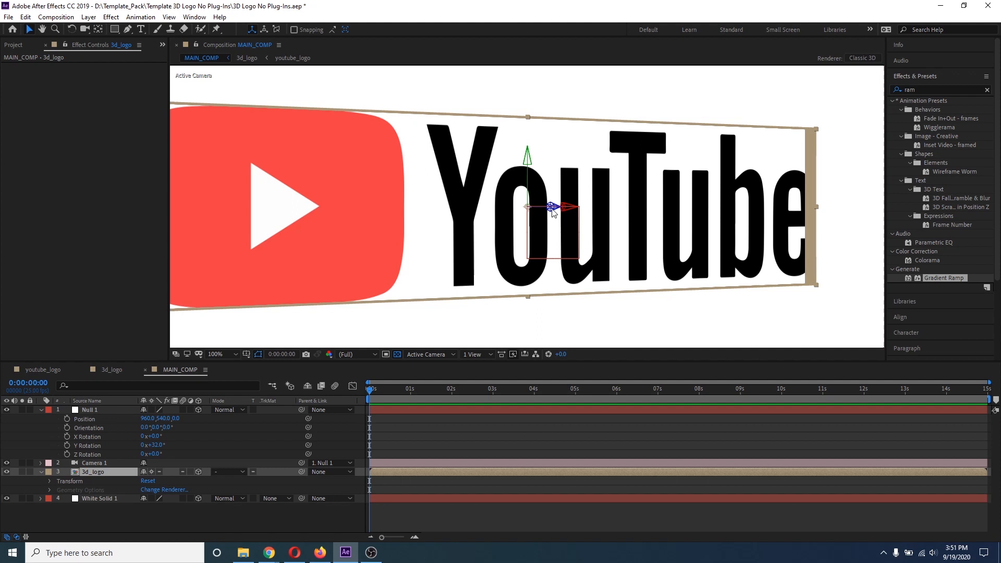
{"action": "left_click_drag", "start_coordinate": [552, 209], "coordinate": [572, 211]}
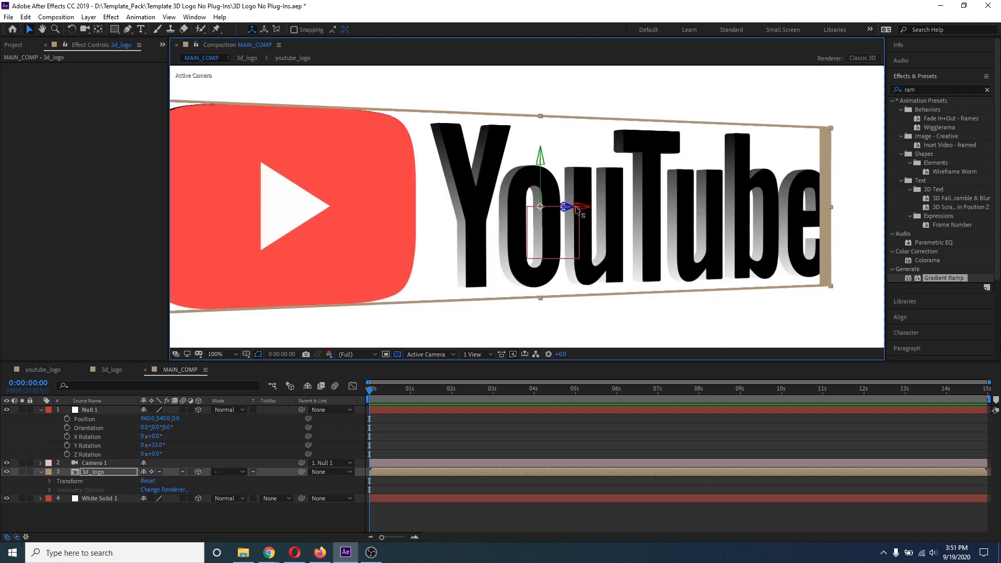
{"action": "left_click", "coordinate": [490, 505]}
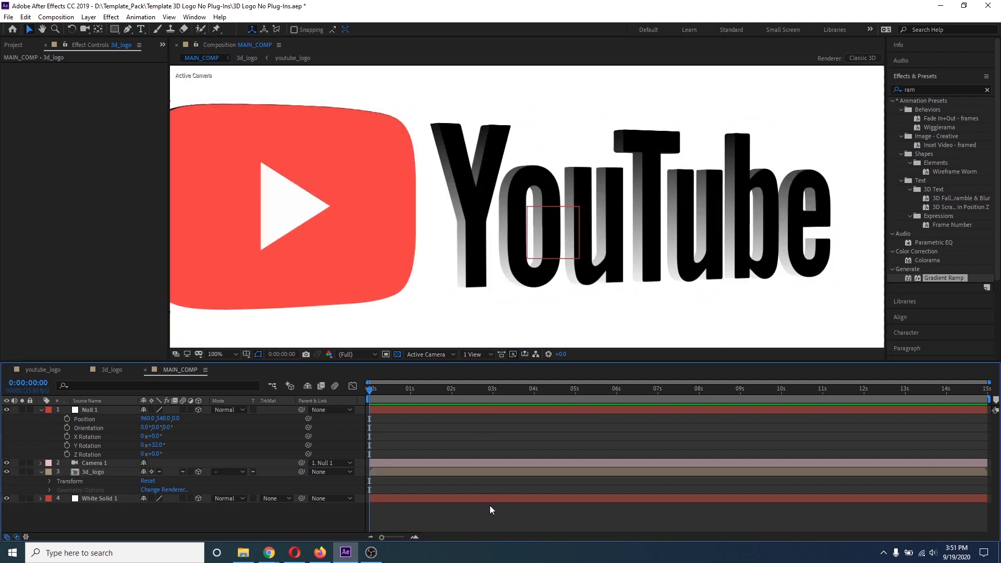
Set the Y Rotation of Null 1 to 16° and save the project
{"action": "left_click", "coordinate": [462, 411]}
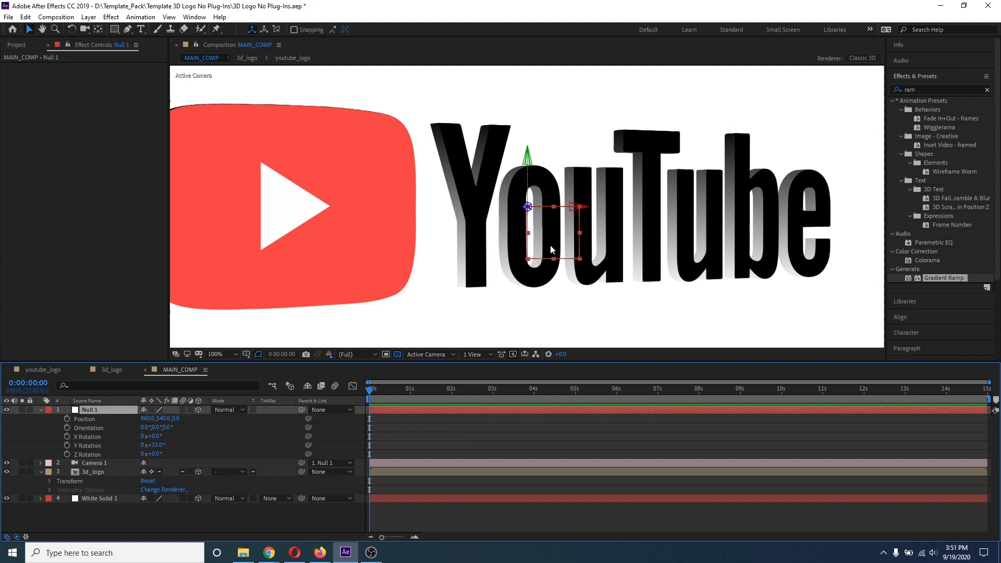
{"action": "left_click_drag", "start_coordinate": [152, 445], "coordinate": [150, 446]}
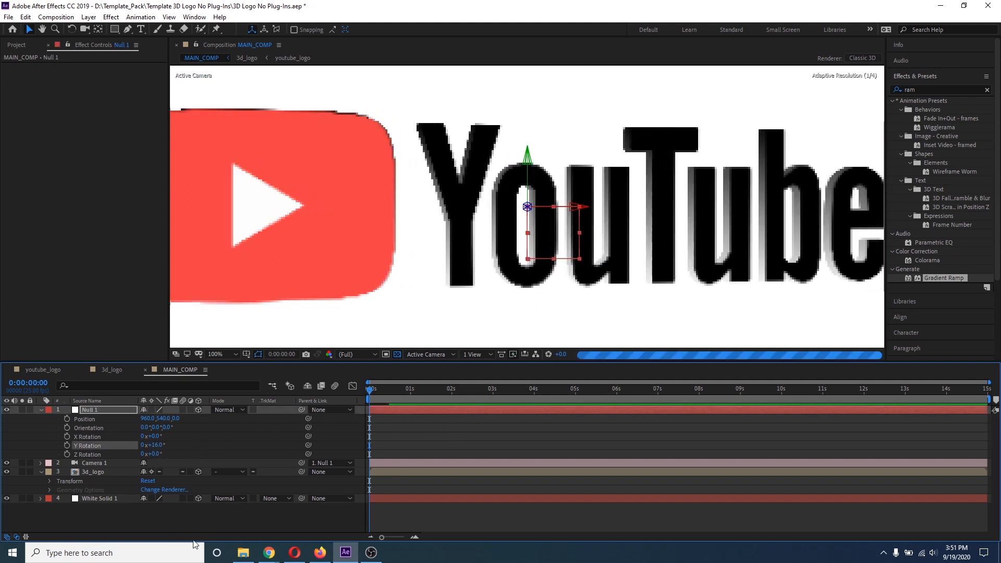
{"action": "left_click", "coordinate": [217, 519]}
{"action": "key", "text": "ctrl+s"}
In the 3d_logo composition, apply the Fast Box Blur effect to the bottommost youtube_logo layer (33)
{"action": "double_click", "coordinate": [460, 471]}
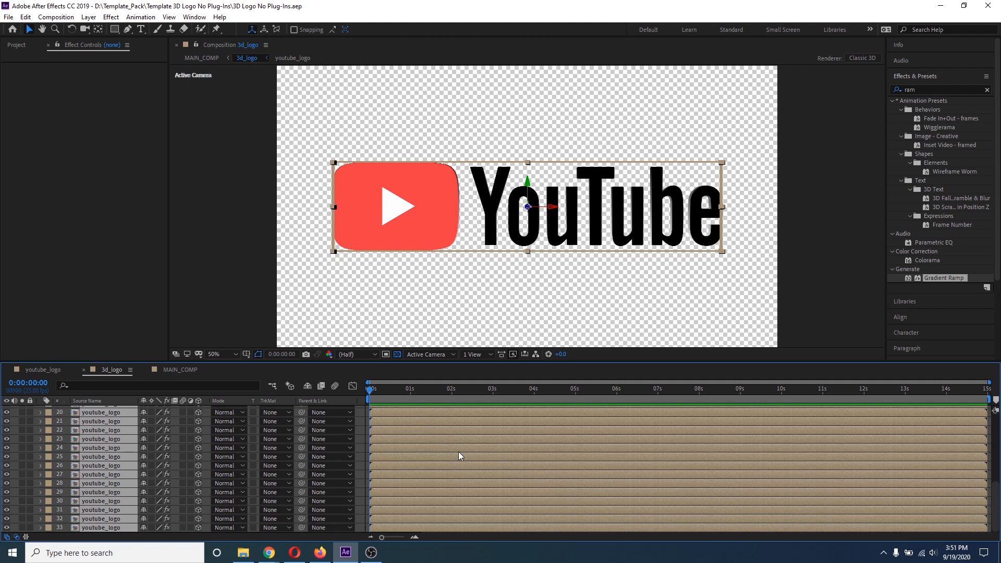
{"action": "key", "text": "F2"}
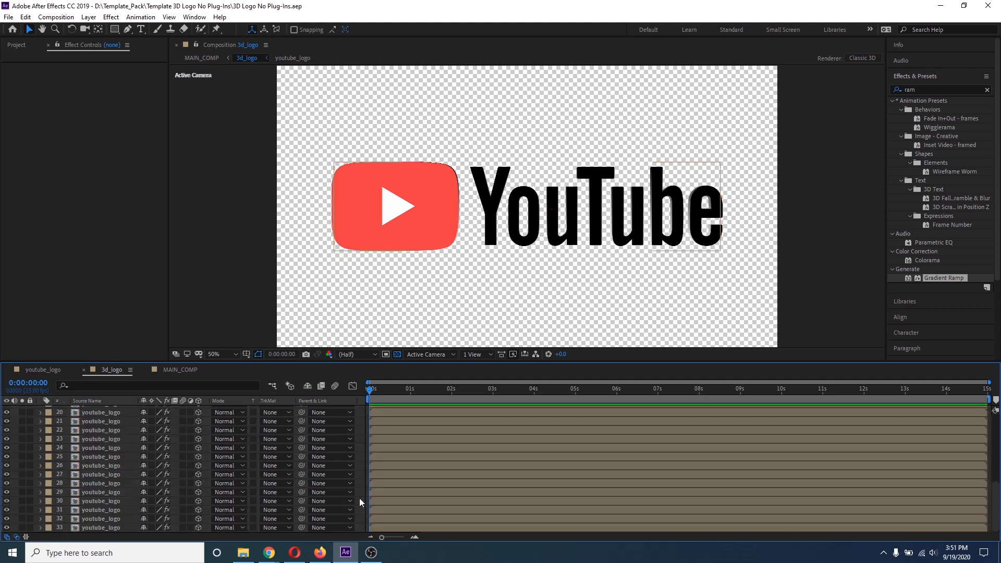
{"action": "left_click", "coordinate": [49, 528]}
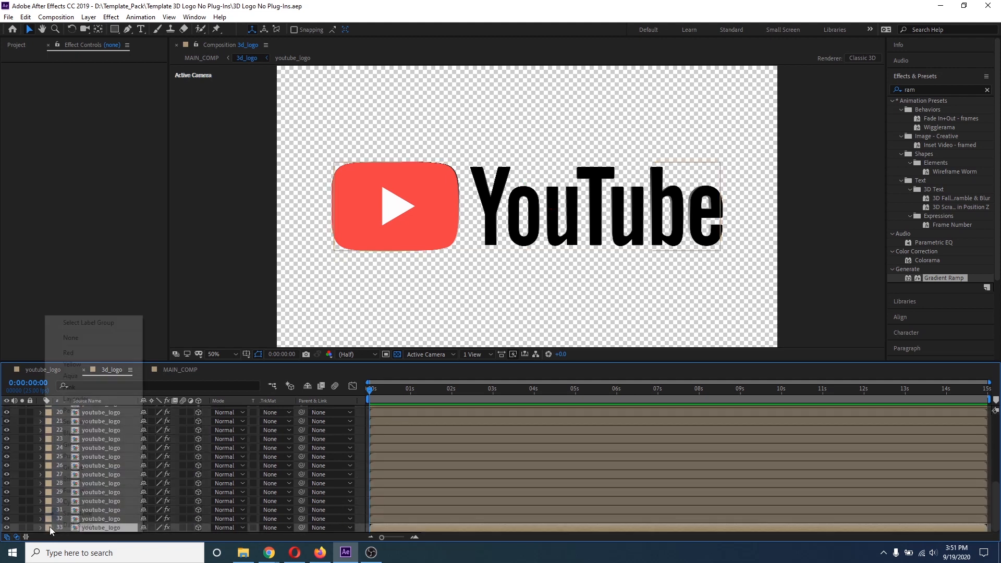
{"action": "left_click", "coordinate": [396, 527]}
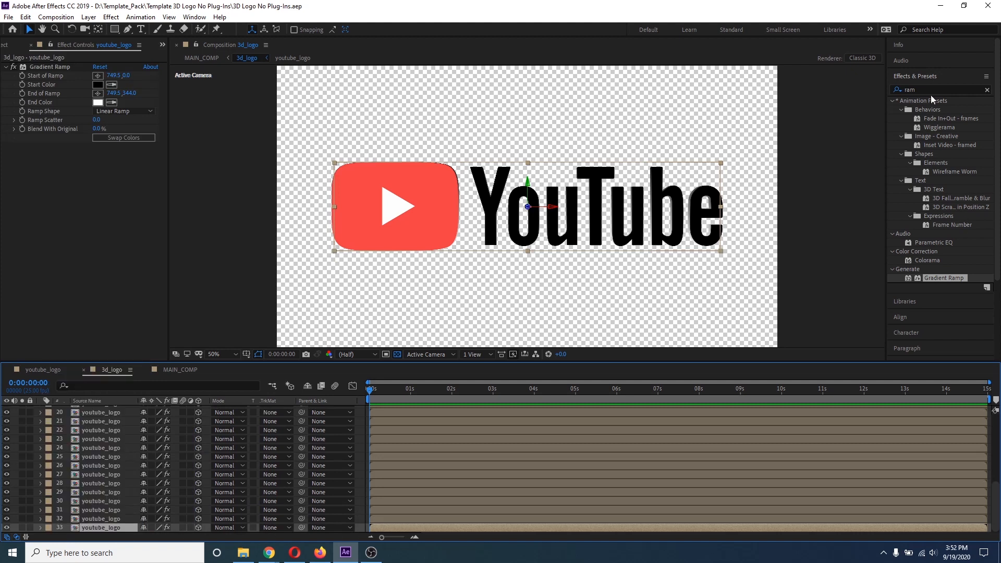
{"action": "left_click", "coordinate": [910, 90]}
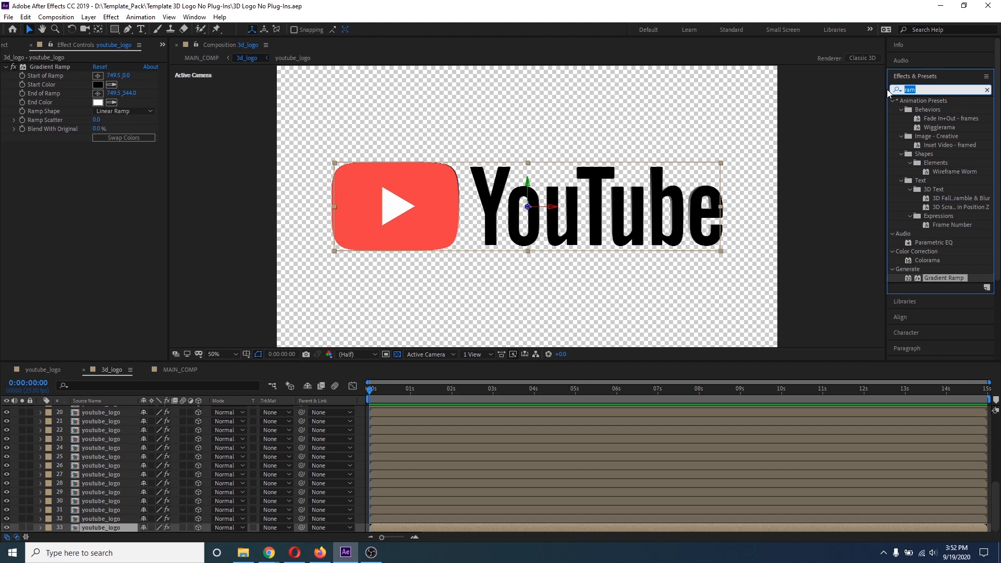
{"action": "type", "text": "blur"}
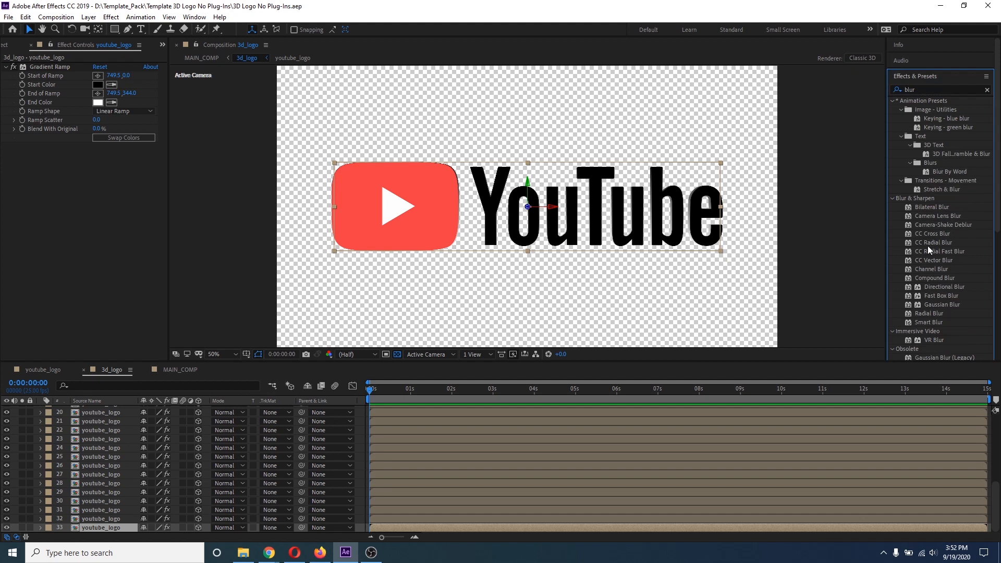
{"action": "scroll", "coordinate": [928, 245], "scroll_direction": "down", "scroll_amount": 3}
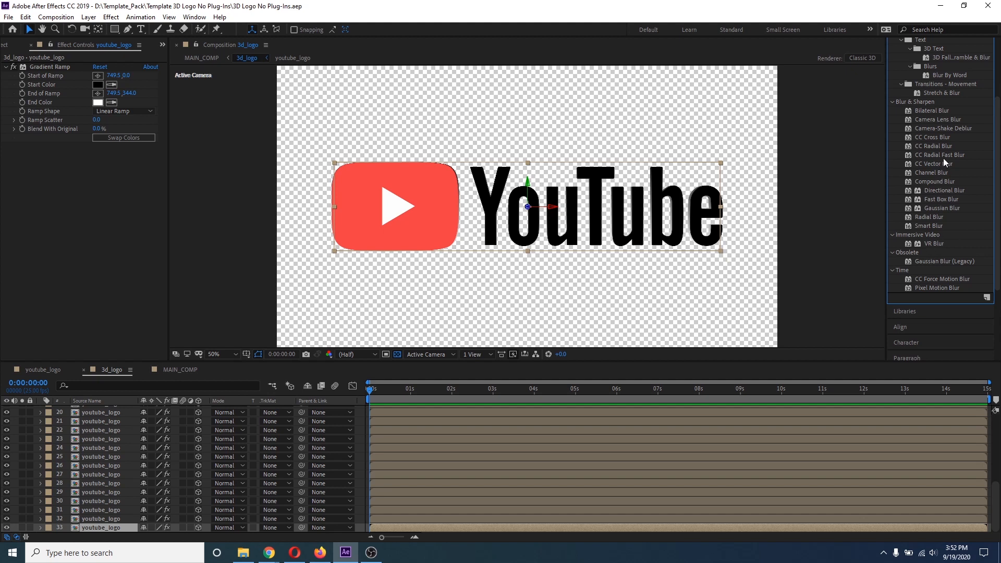
{"action": "scroll", "coordinate": [952, 157], "scroll_direction": "up", "scroll_amount": 3}
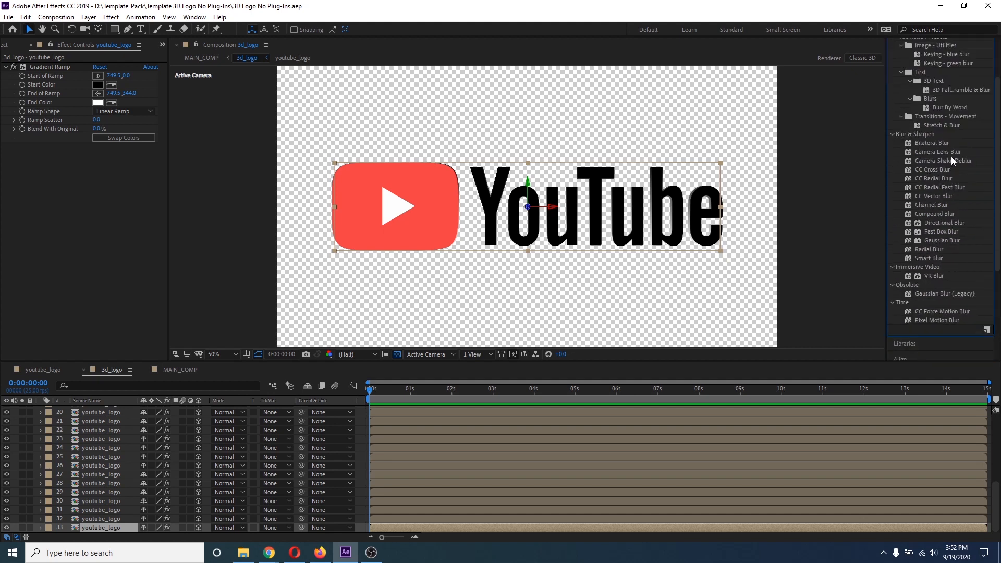
{"action": "left_click", "coordinate": [907, 234]}
{"action": "left_click_drag", "start_coordinate": [908, 237], "coordinate": [467, 528]}
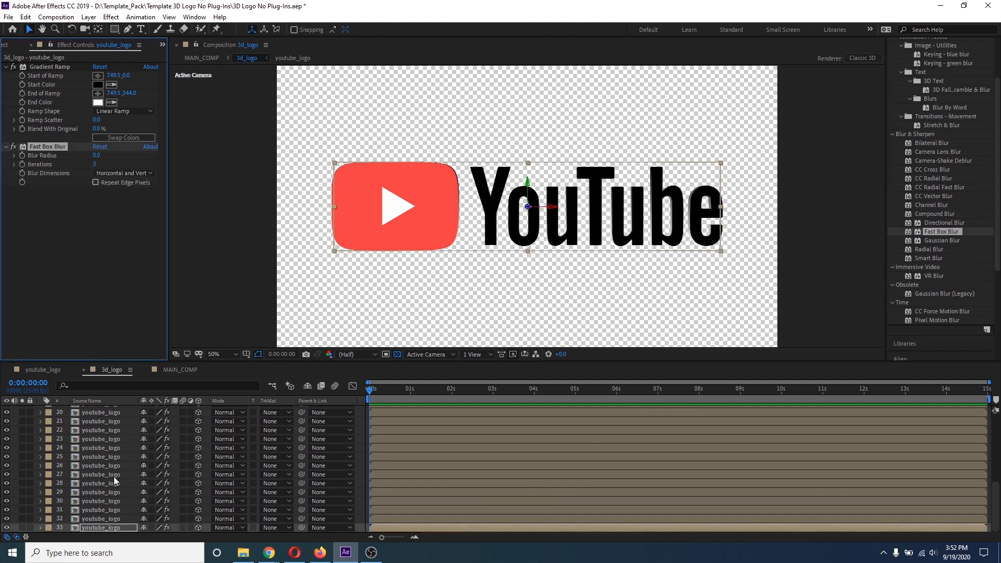
Solo youtube_logo layer 33 and set its Fast Box Blur radius to 19.6
{"action": "left_click", "coordinate": [23, 526]}
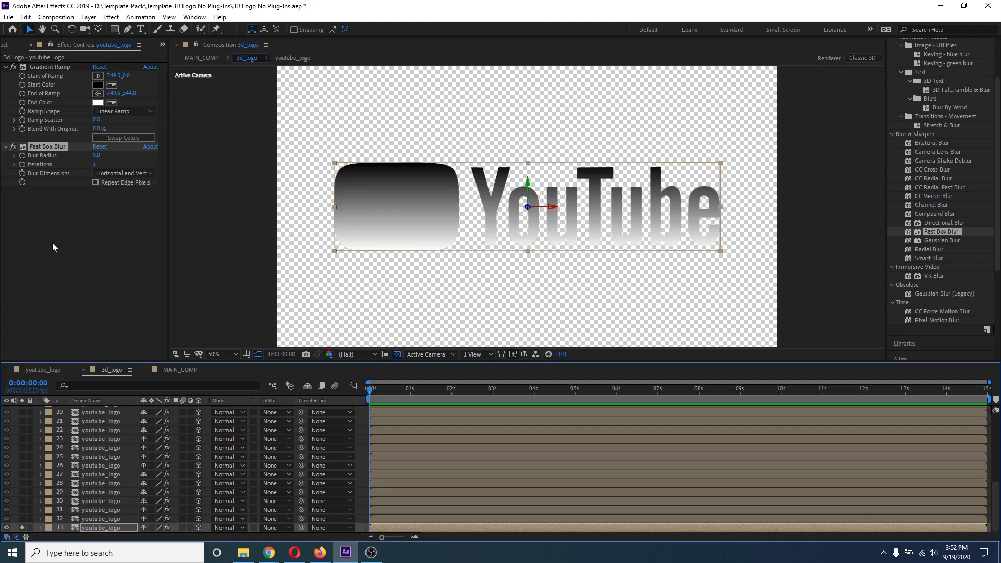
{"action": "left_click", "coordinate": [14, 156]}
{"action": "mouse_move", "coordinate": [29, 170]}
{"action": "left_mouse_down"}
{"action": "mouse_move", "coordinate": [57, 168]}
{"action": "mouse_move", "coordinate": [46, 170]}
{"action": "left_mouse_up"}
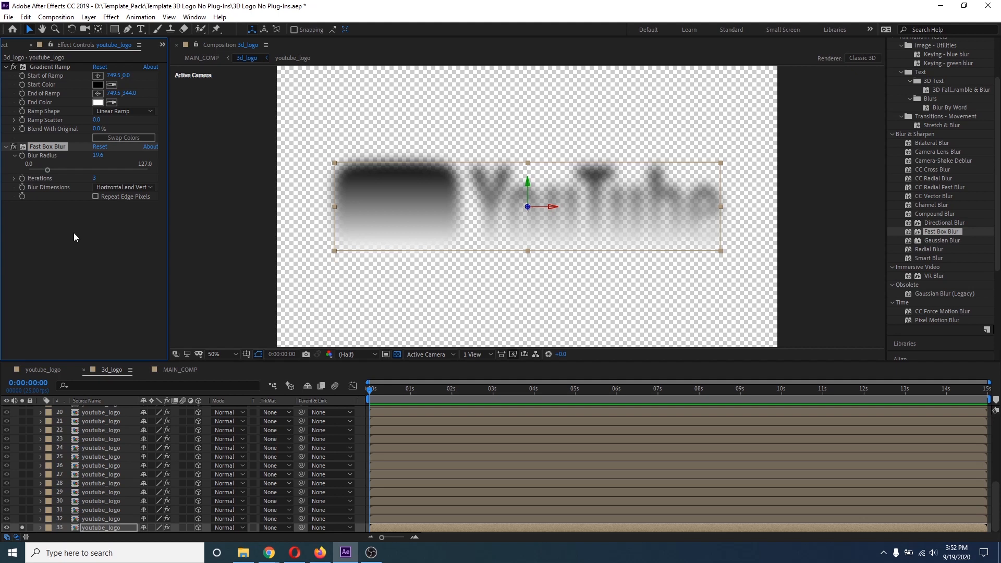
Apply a Fill effect in black to the blurred youtube_logo layer 33 and turn off its solo
{"action": "scroll", "coordinate": [915, 180], "scroll_direction": "up", "scroll_amount": 3}
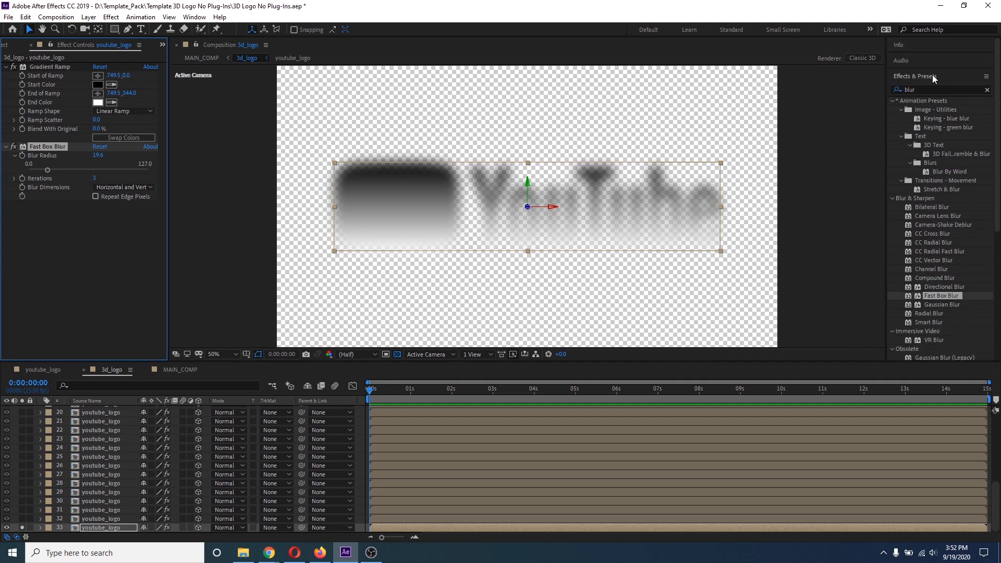
{"action": "left_click_drag", "start_coordinate": [921, 88], "coordinate": [886, 90]}
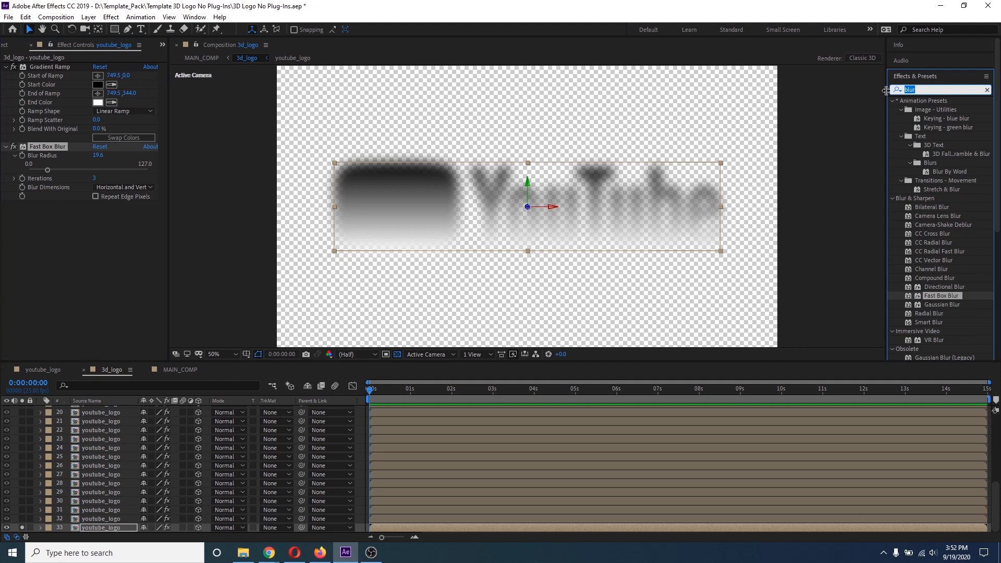
{"action": "type", "text": "fill"}
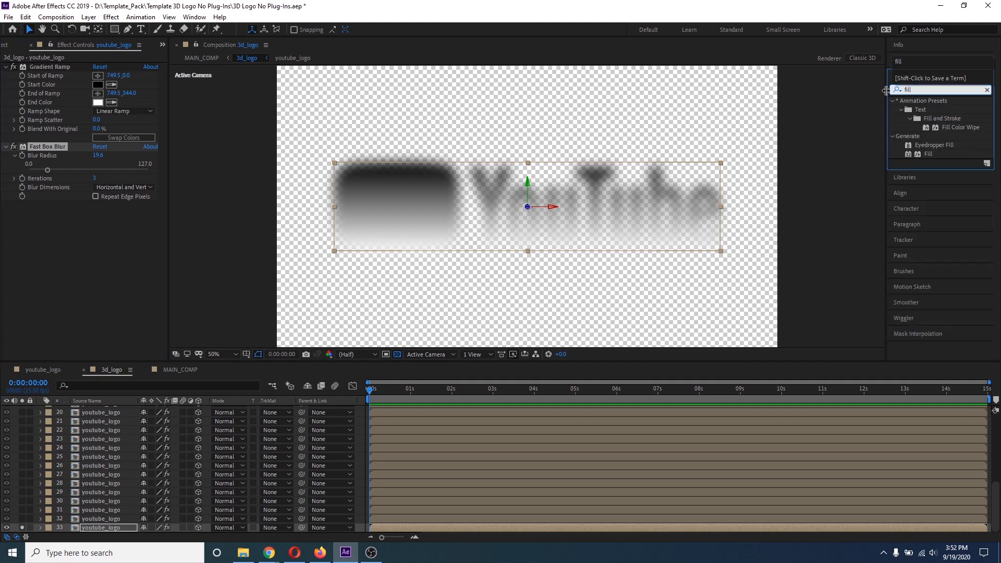
{"action": "left_click_drag", "start_coordinate": [928, 154], "coordinate": [403, 528]}
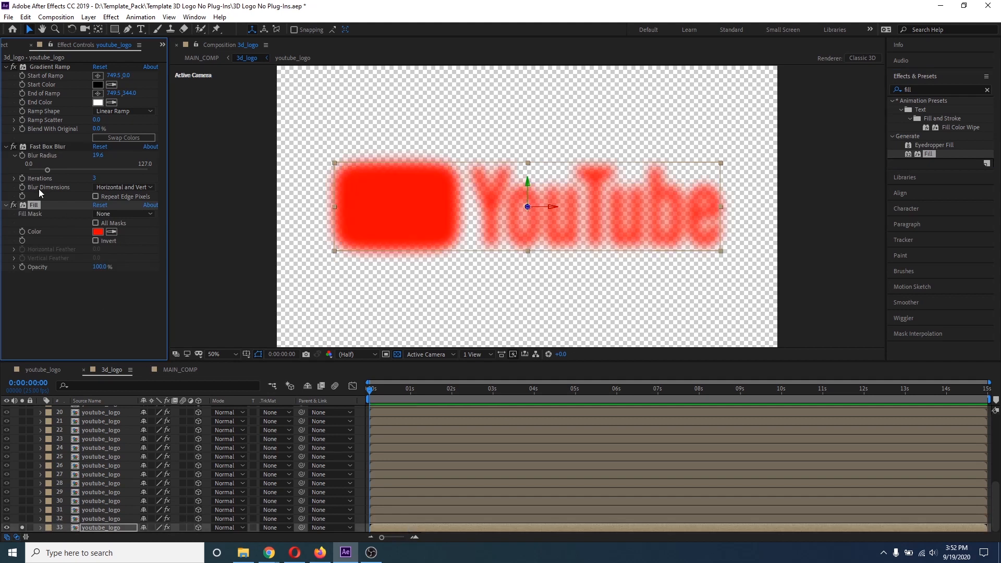
{"action": "left_click", "coordinate": [97, 232]}
{"action": "left_click", "coordinate": [210, 391]}
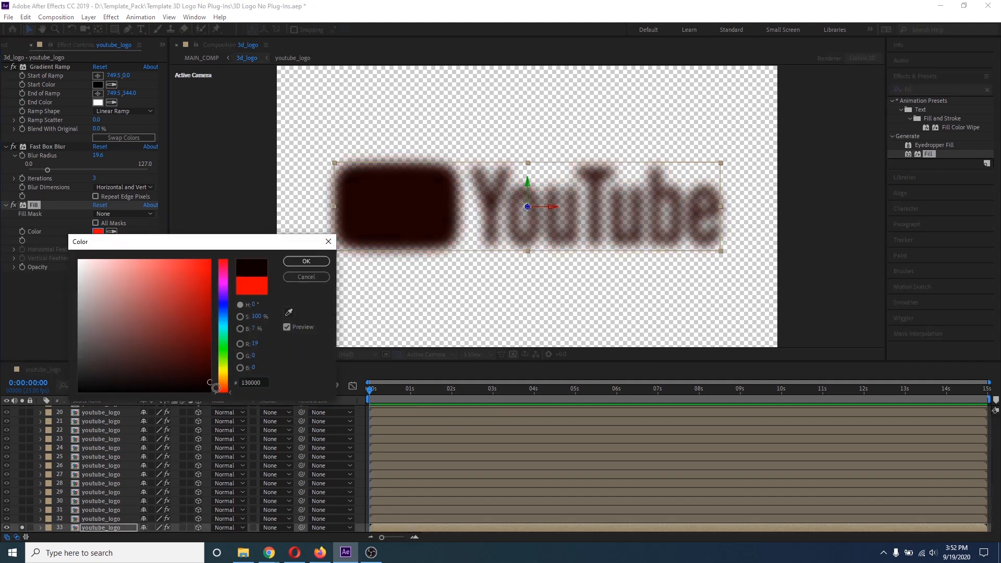
{"action": "left_click", "coordinate": [319, 262]}
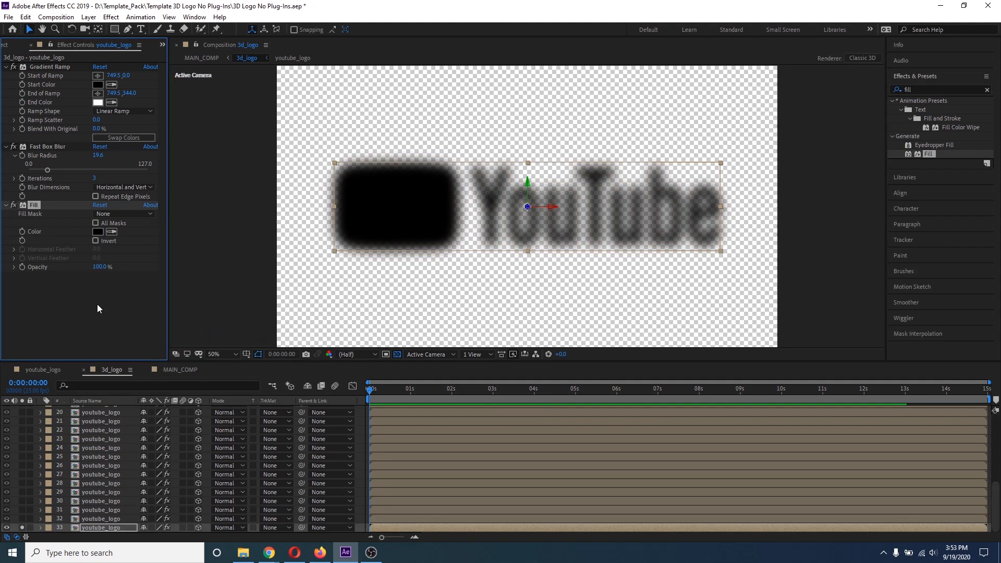
{"action": "left_click", "coordinate": [22, 528]}
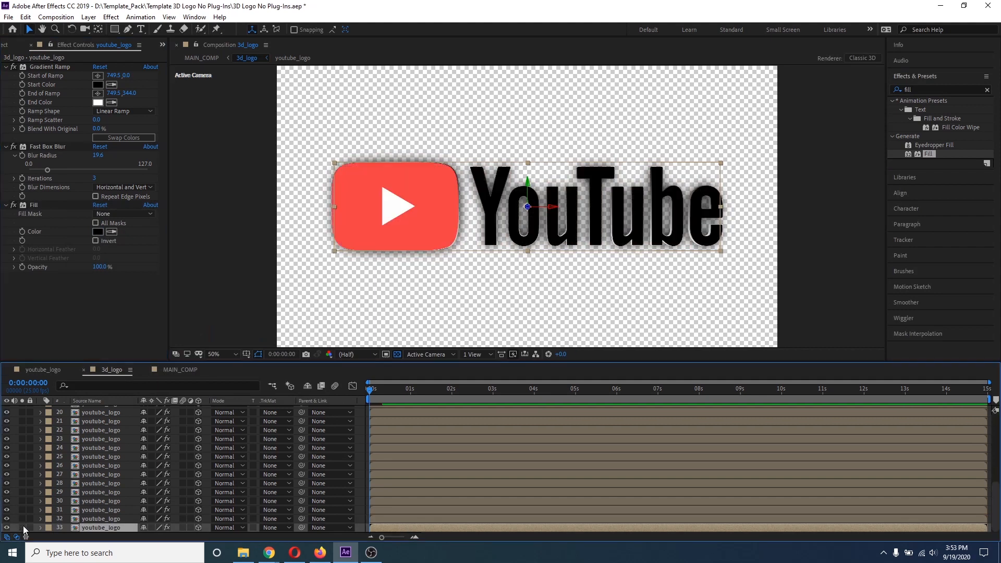
In MAIN_COMP, move the 3d_logo layer slightly back along its Z axis toward White Solid 1
{"action": "left_click", "coordinate": [174, 370]}
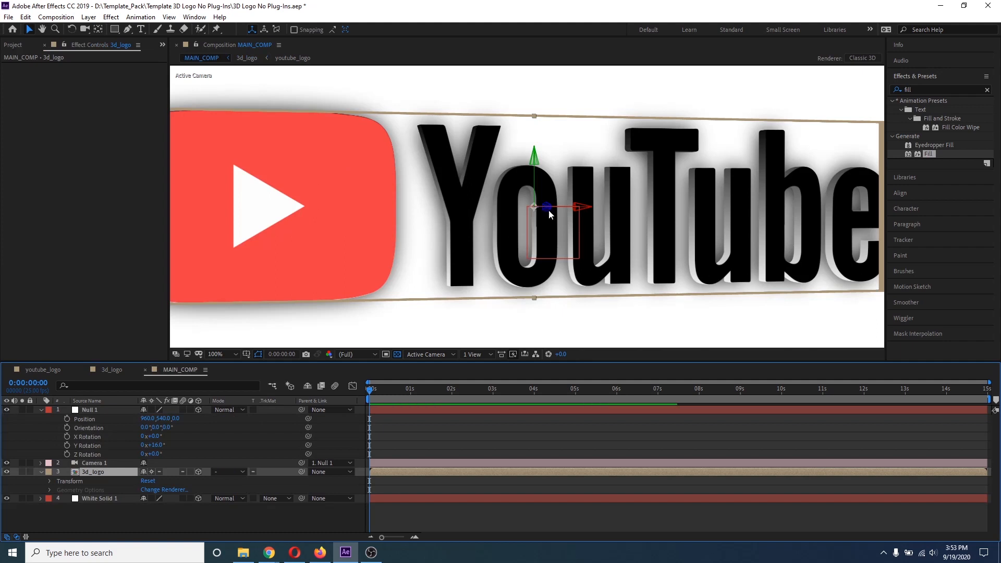
{"action": "scroll", "coordinate": [548, 209], "scroll_direction": "down", "scroll_amount": 2}
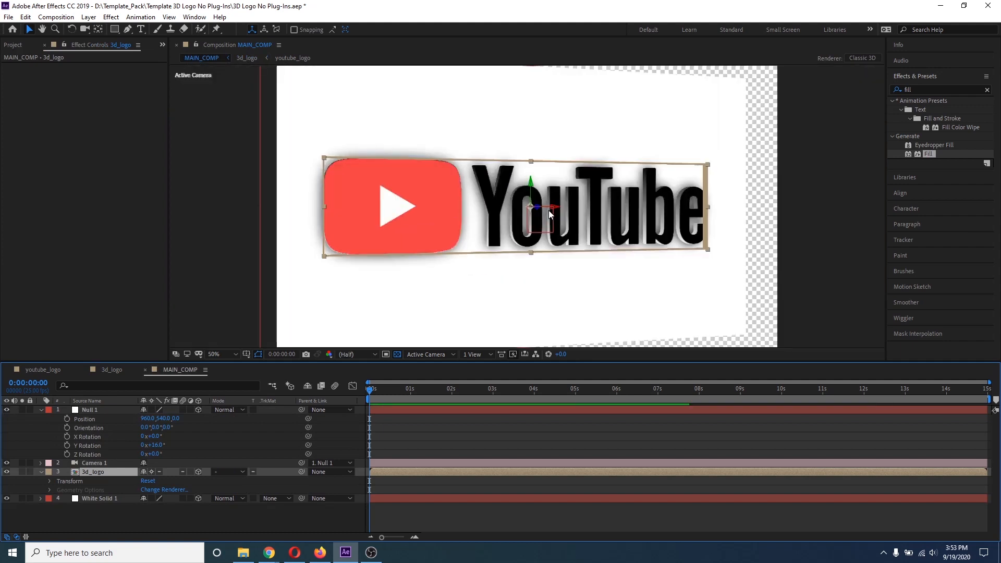
{"action": "scroll", "coordinate": [548, 211], "scroll_direction": "up", "scroll_amount": 2}
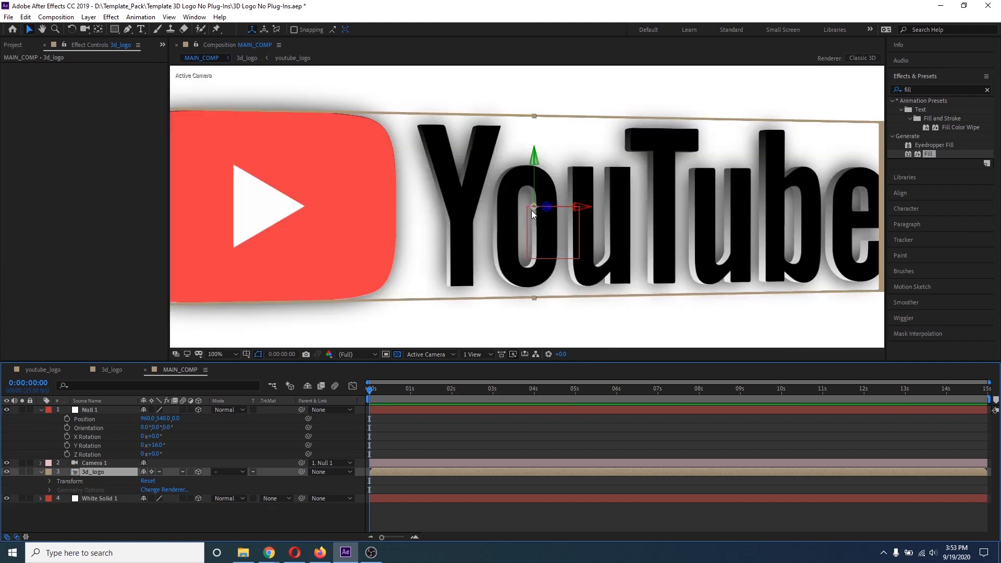
{"action": "left_click_drag", "start_coordinate": [546, 207], "coordinate": [537, 208]}
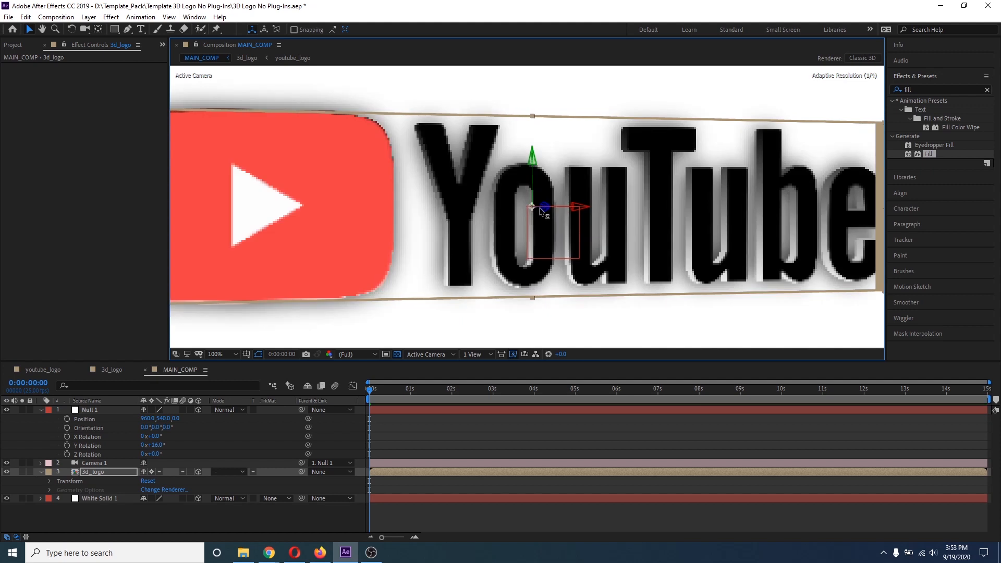
{"action": "key", "text": "comma"}
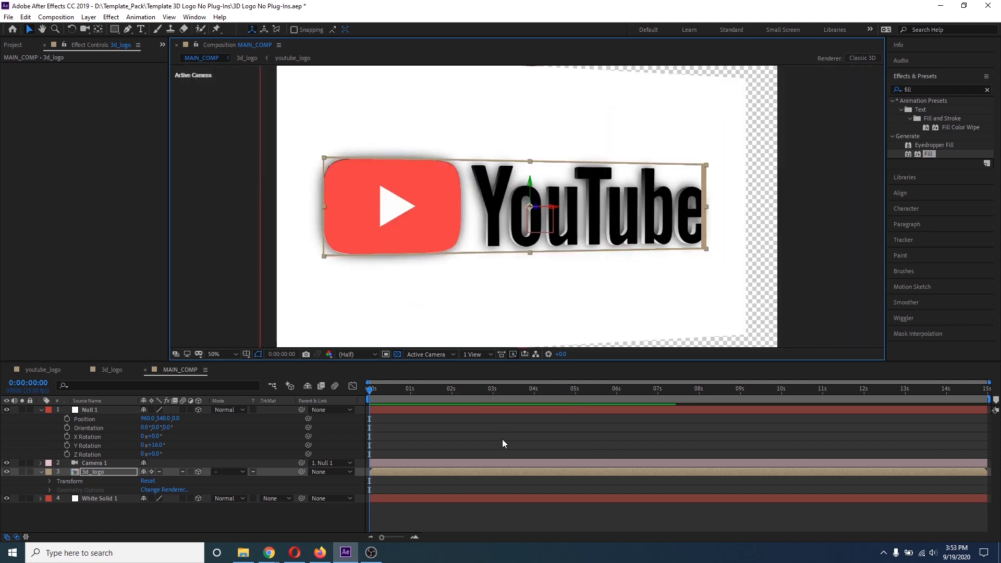